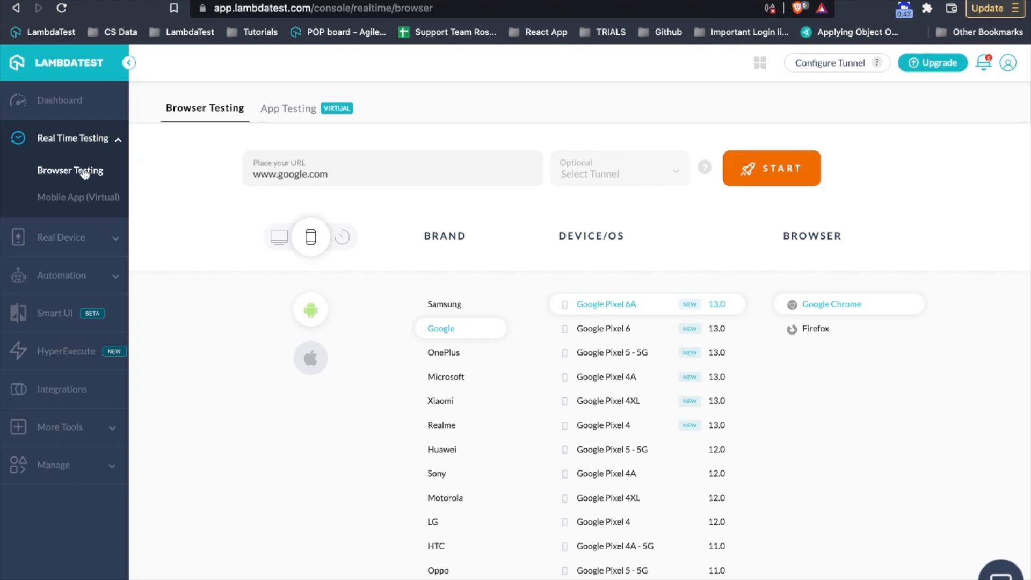
- Set up a desktop test on Chrome 102, Windows 10 at 1366x768, and start the live session
click(278, 239)
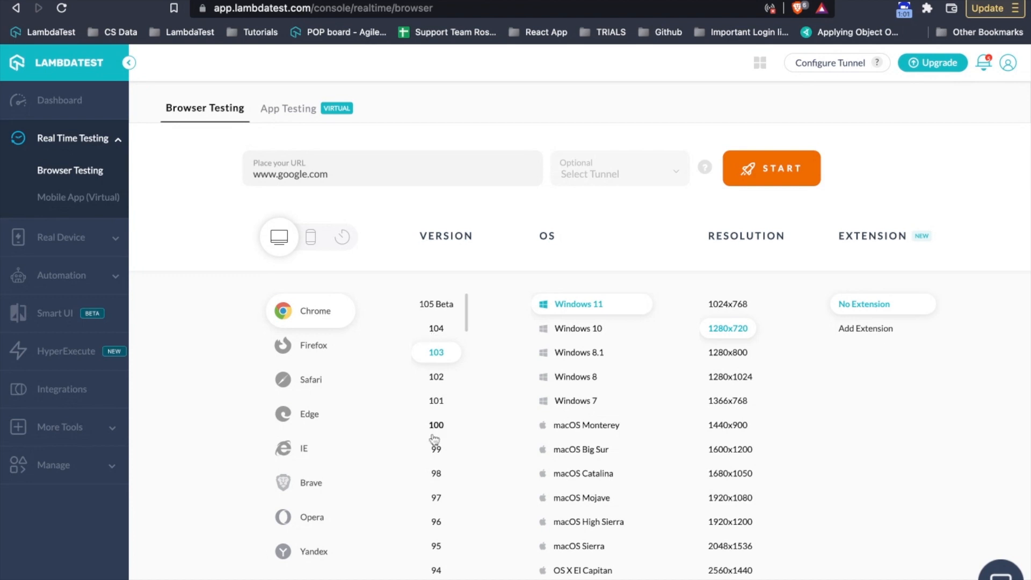
scroll(434, 439, down, 20)
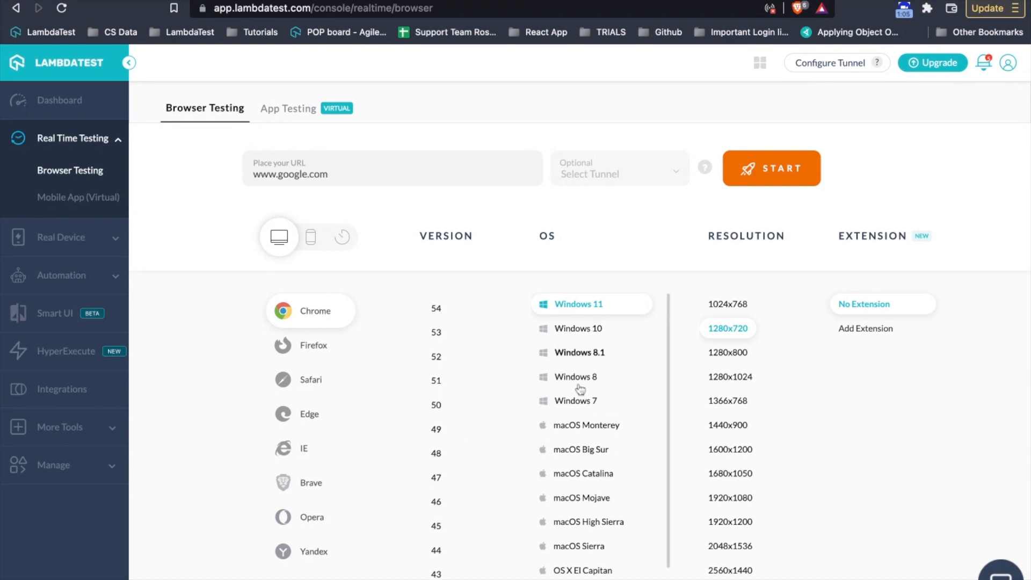
scroll(580, 430, down, 1)
scroll(580, 431, up, 1)
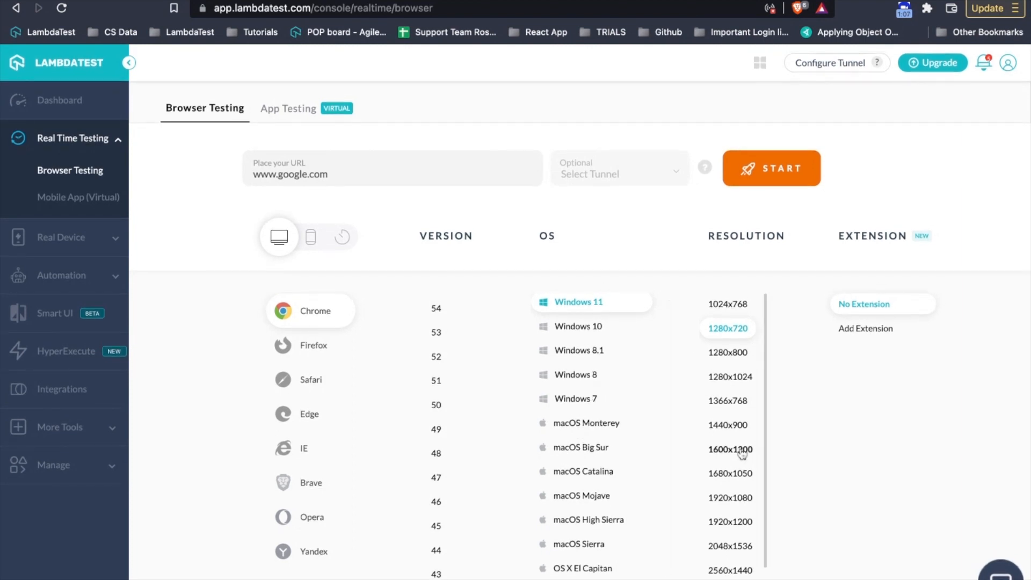
scroll(742, 454, down, 1)
scroll(742, 454, up, 1)
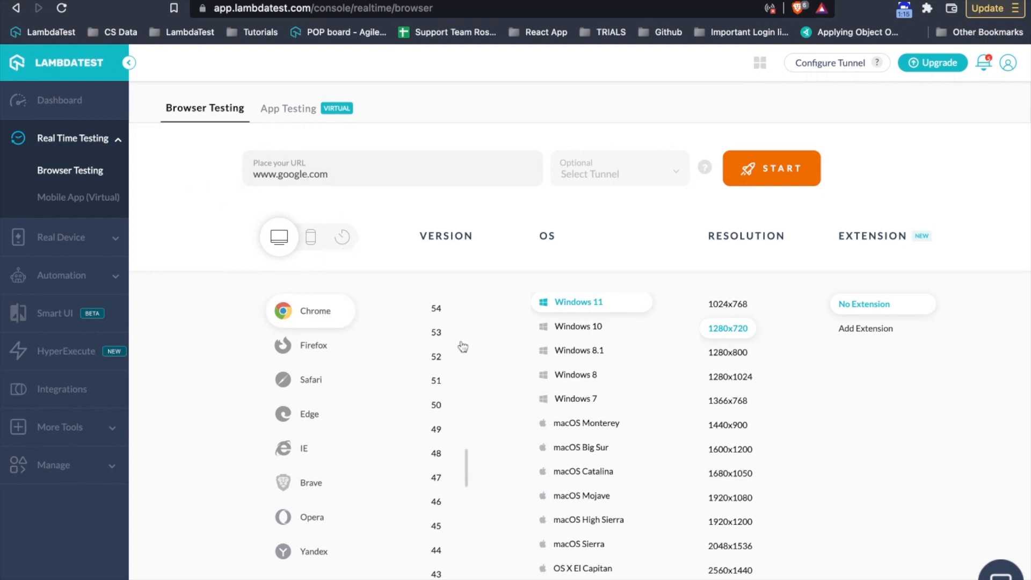
scroll(446, 364, up, 15)
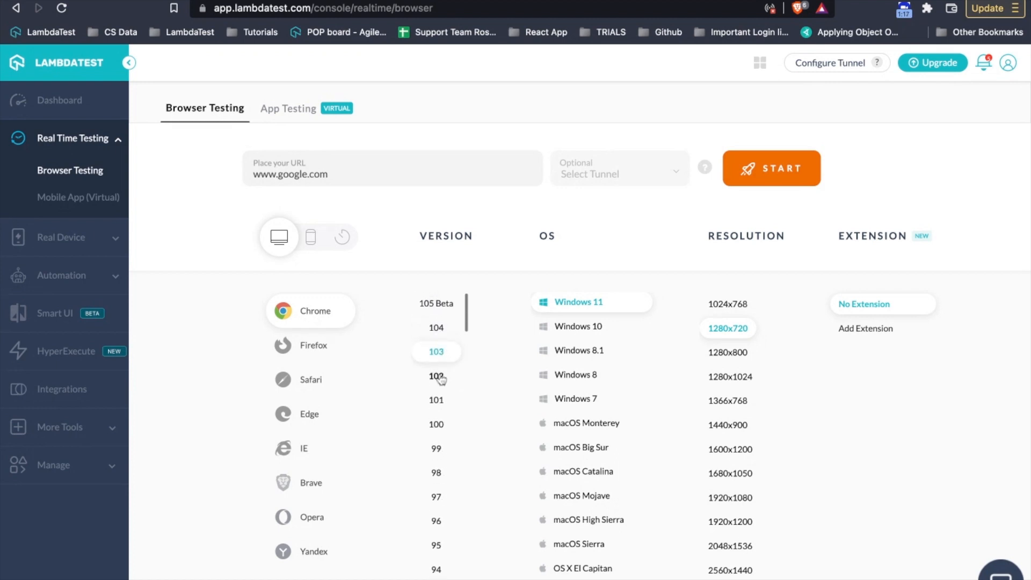
click(584, 326)
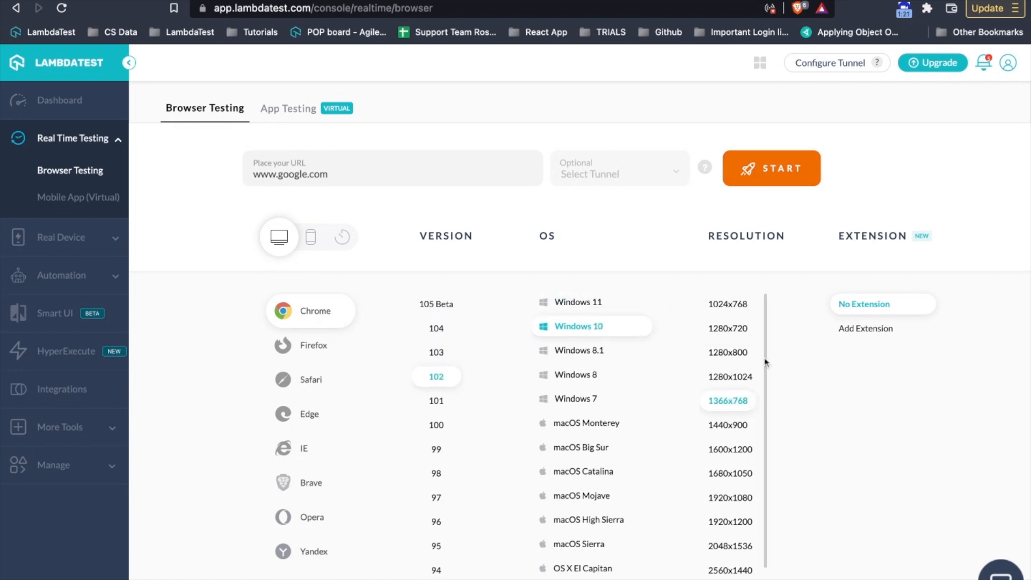
click(788, 174)
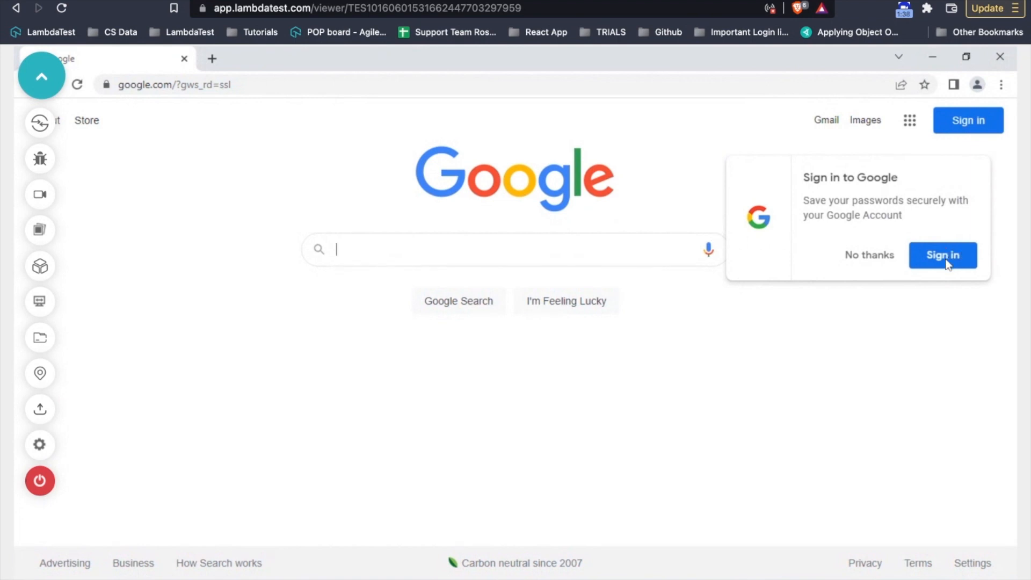
- Dismiss Google's sign-in prompt, then open DevTools via Inspect and close it again
click(875, 261)
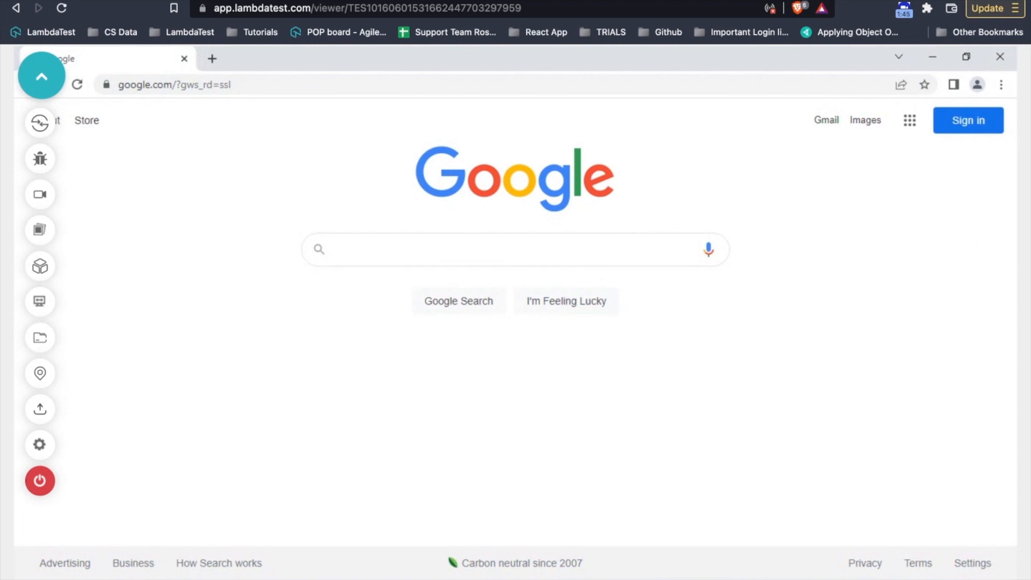
right_click(199, 263)
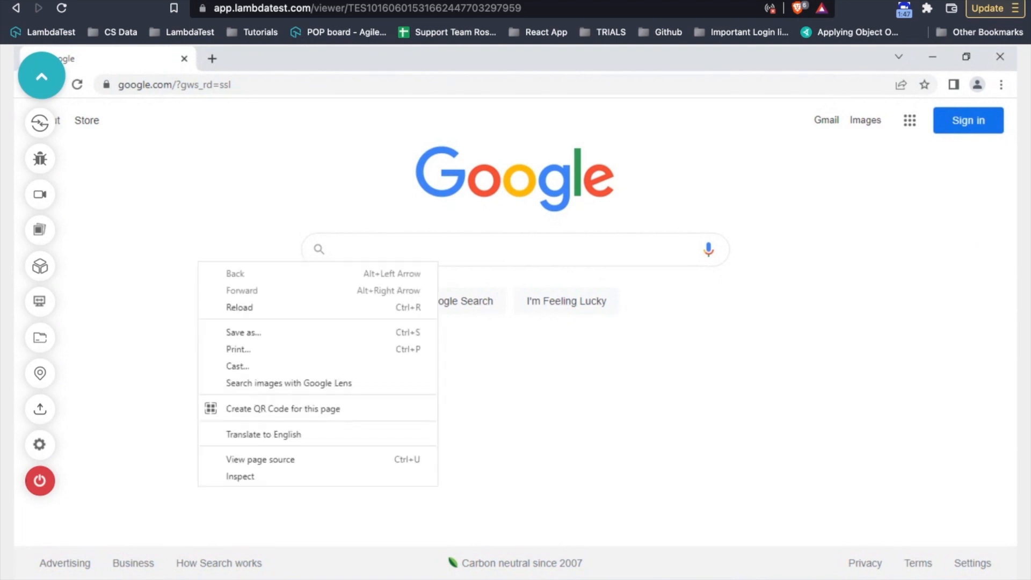
click(244, 476)
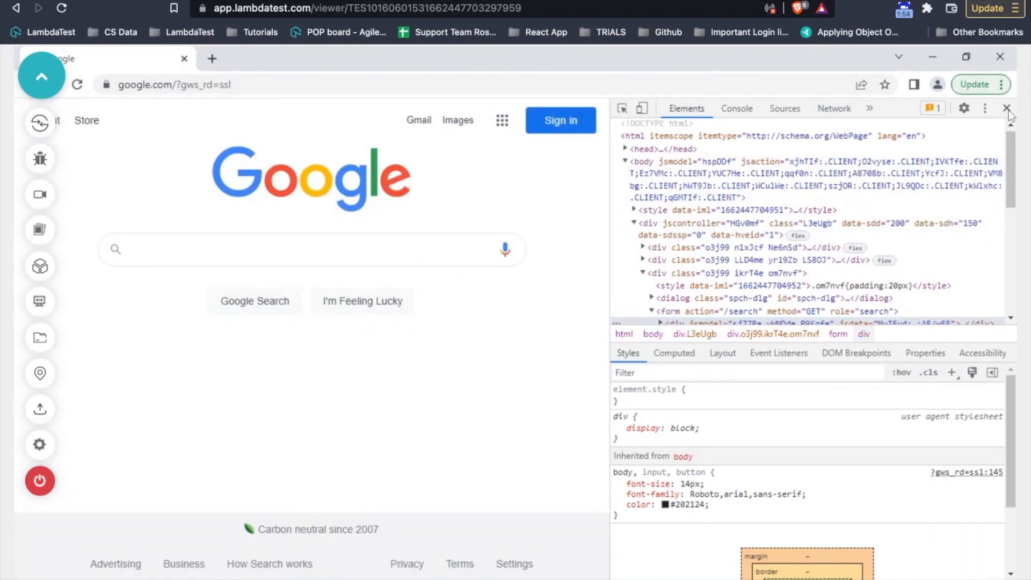
click(1006, 108)
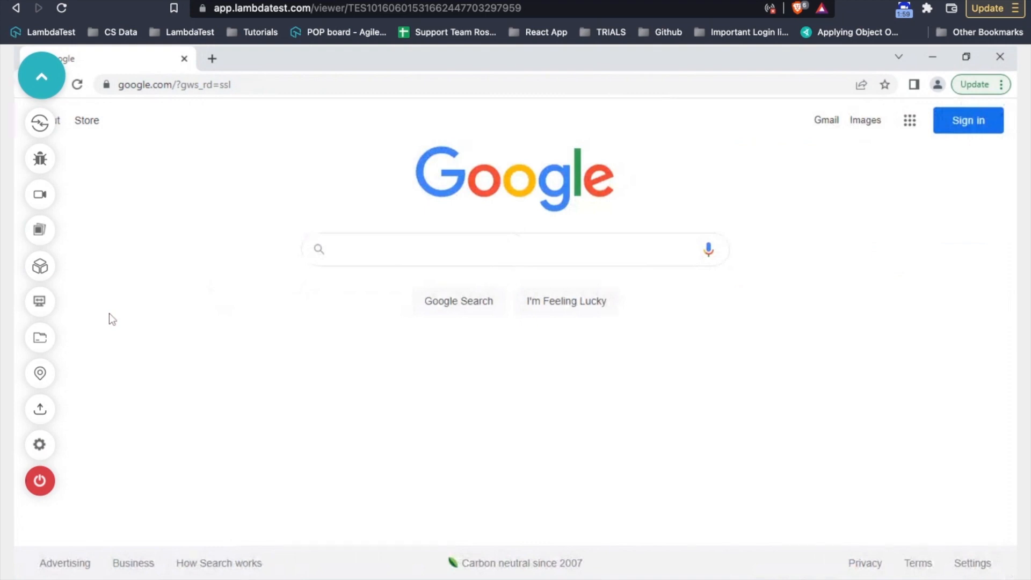
- Screenshot the Google page, box the search area, label it BUG, and choose Mark as Bug
click(46, 162)
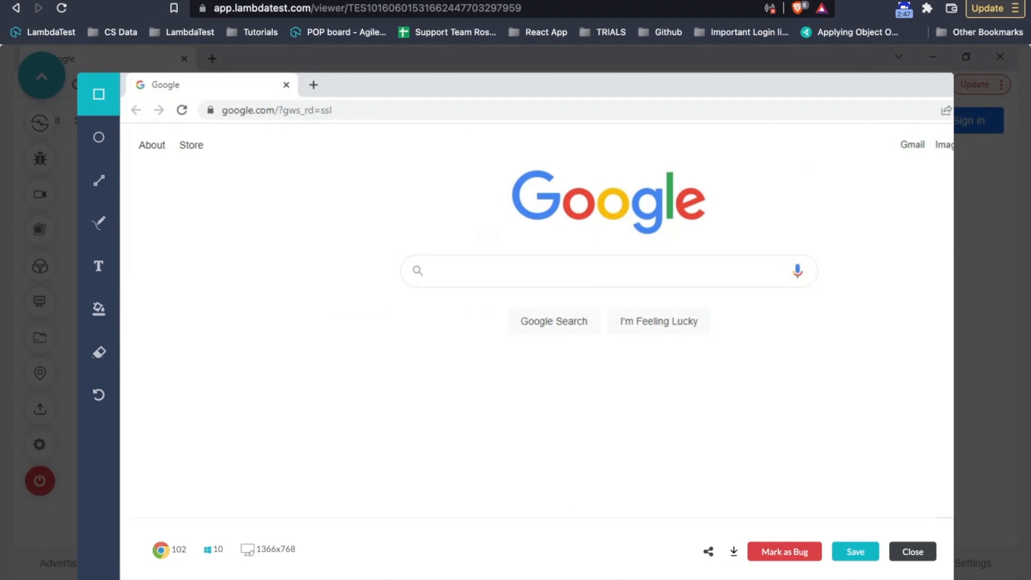
mouse_move(315, 218)
mouse_down()
mouse_move(390, 363)
mouse_move(671, 388)
mouse_up()
click(100, 267)
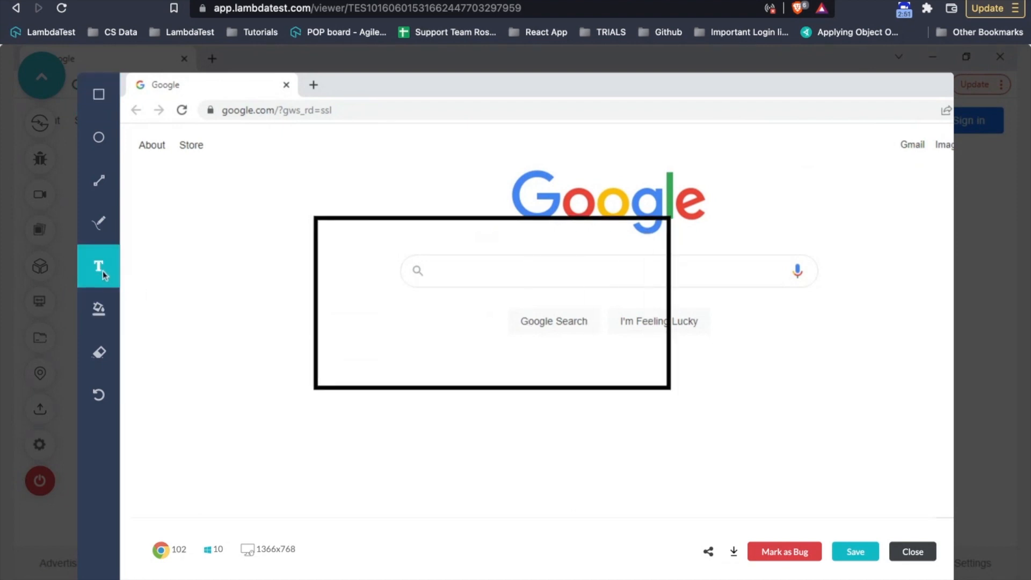
click(558, 431)
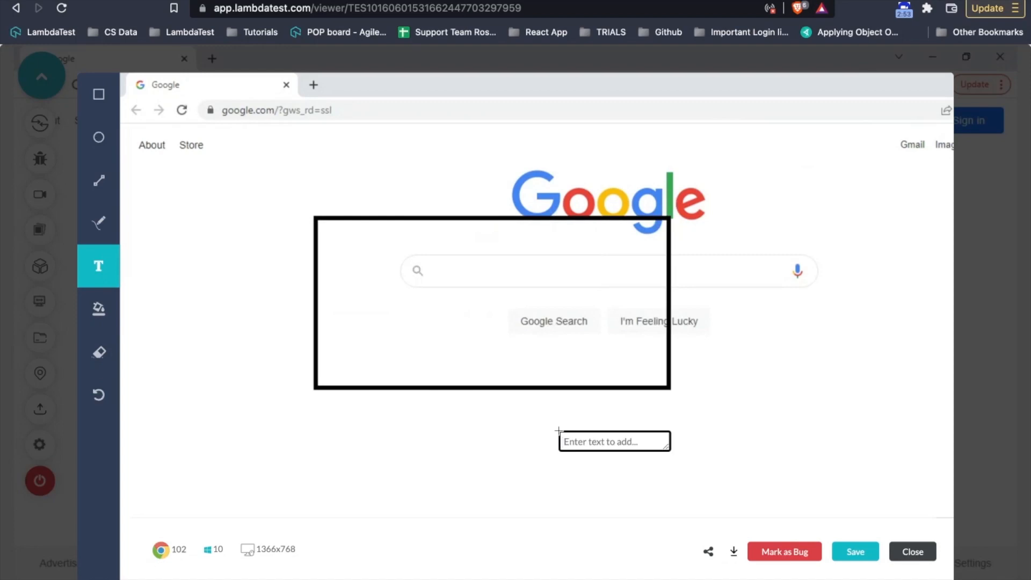
text(BUG)
key(Return)
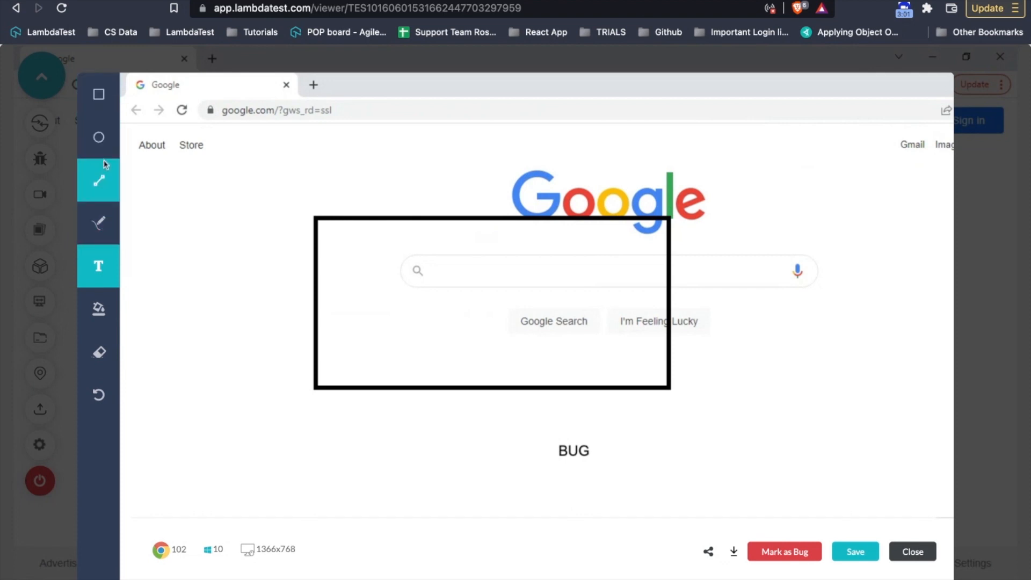
click(785, 553)
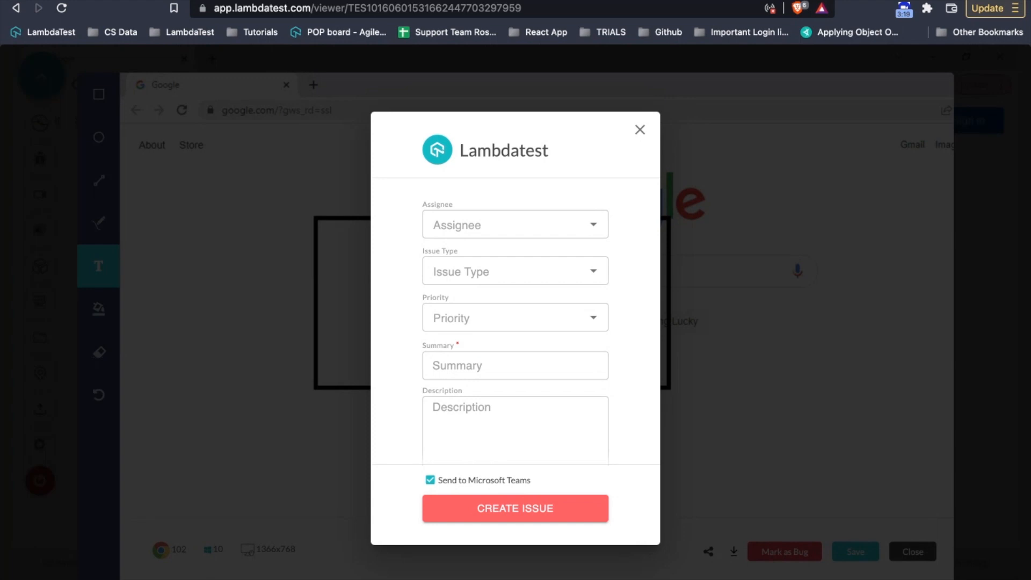
- Assign the issue to a teammate with issue type Task and priority High
scroll(514, 357, down, 1)
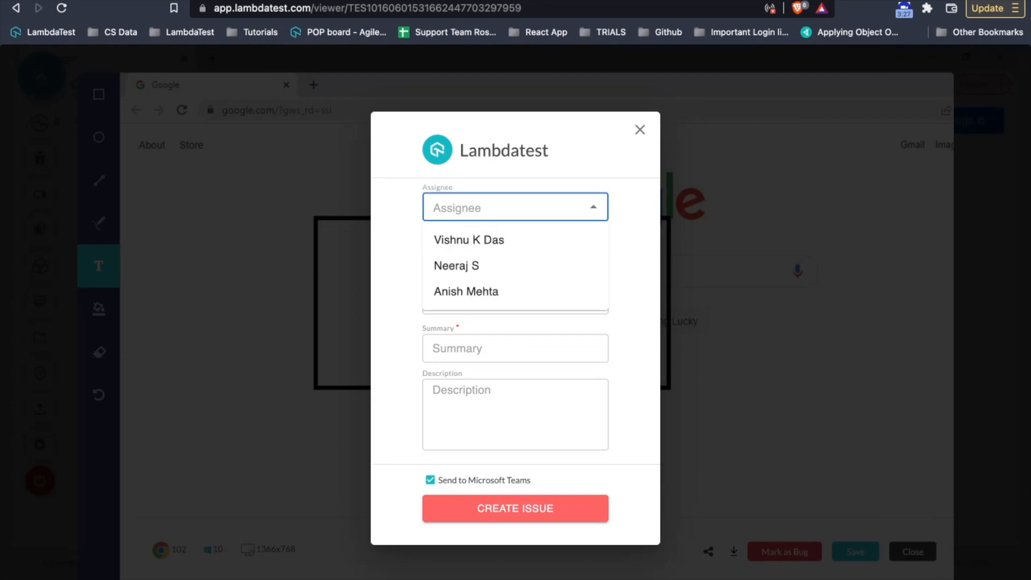
click(511, 239)
click(477, 260)
click(480, 312)
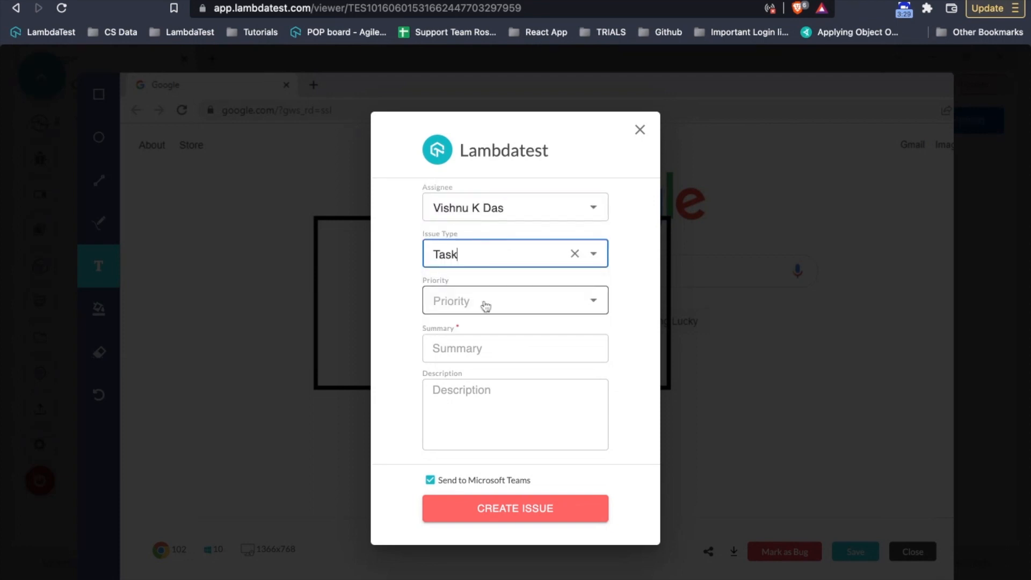
click(506, 301)
click(481, 365)
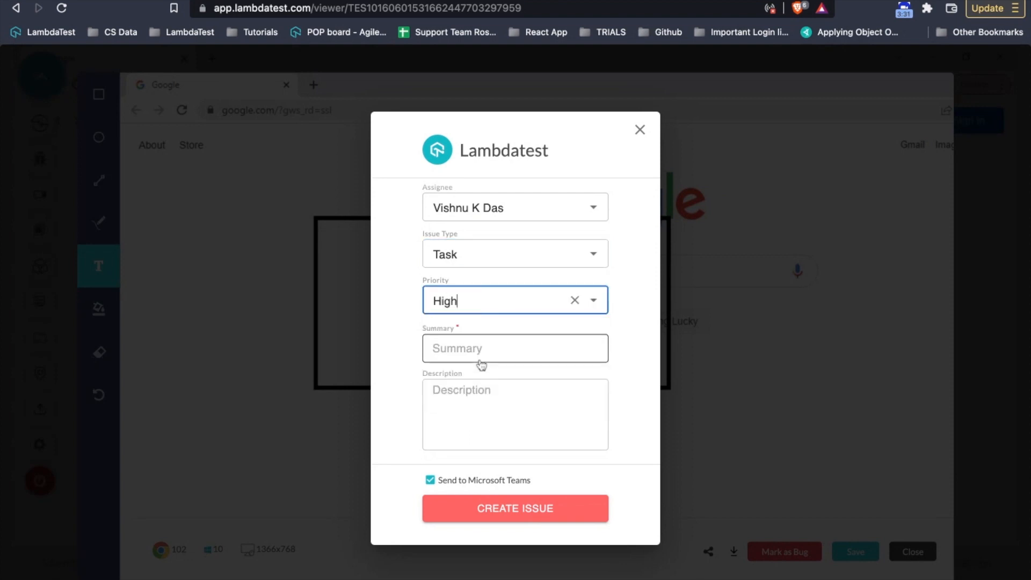
- Enter summary 'BUG' and description 'Test', then create the issue
click(446, 345)
text(BUG)
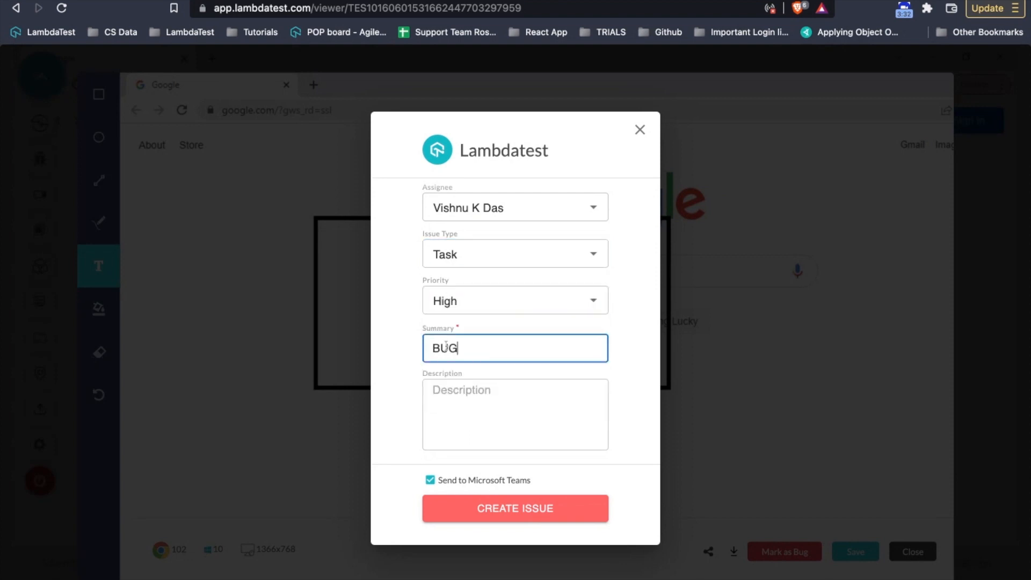
click(450, 421)
text(MTe)
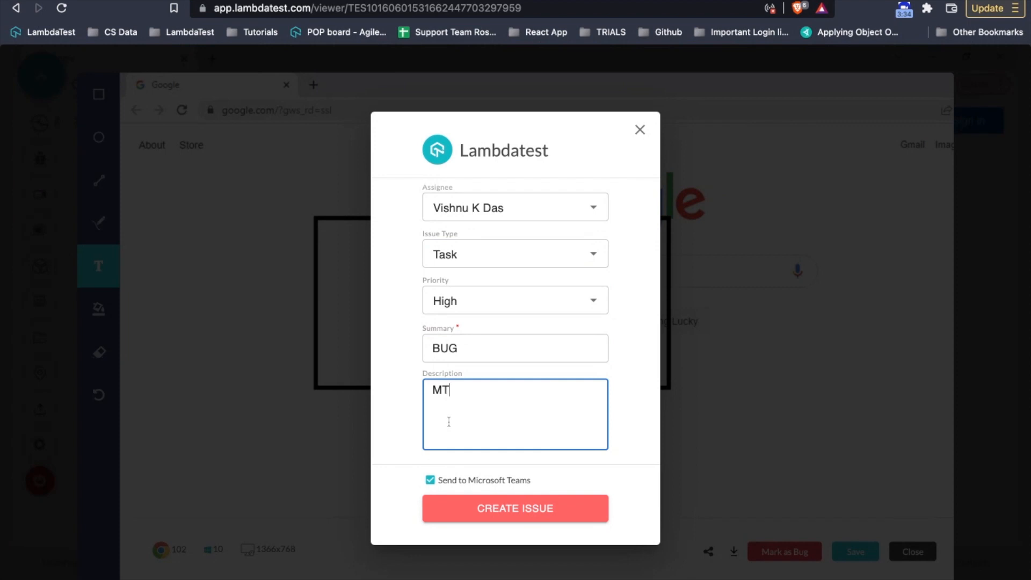
key(BackSpace)
key(BackSpace)
key(BackSpace)
text(Test)
click(534, 514)
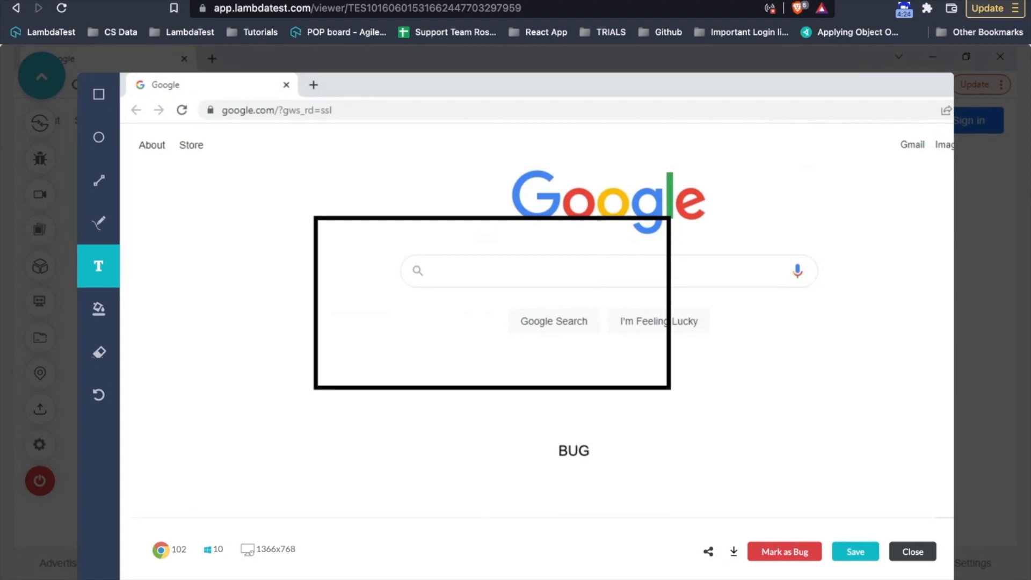
- Close the Share with others dialog without sharing, then save the annotated screenshot
click(708, 552)
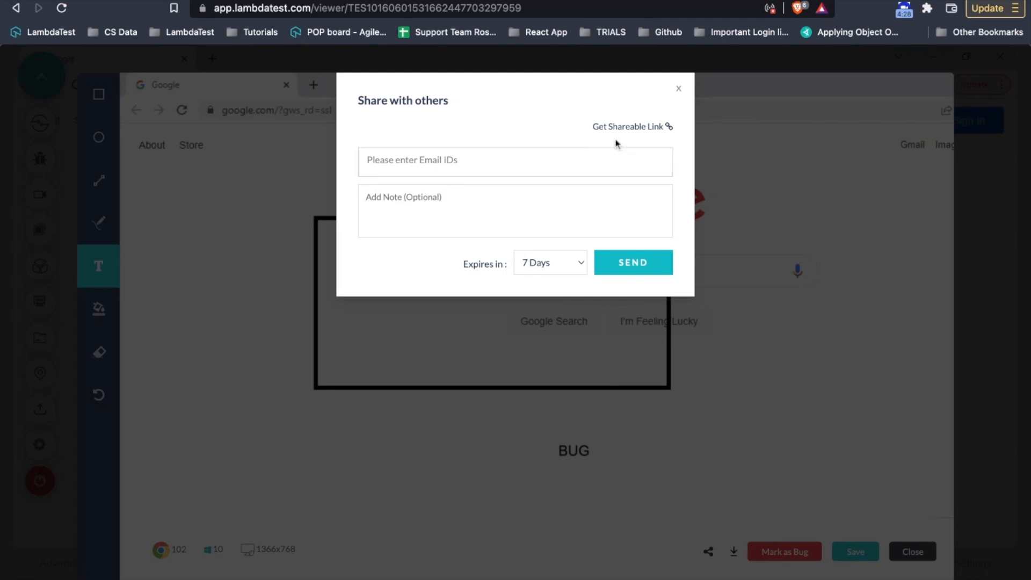
click(679, 89)
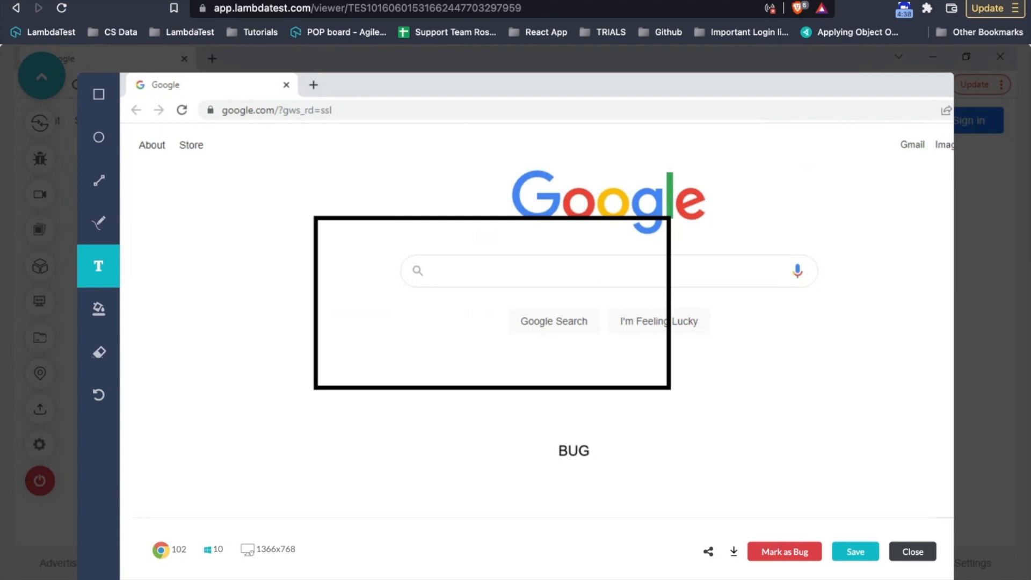
click(857, 552)
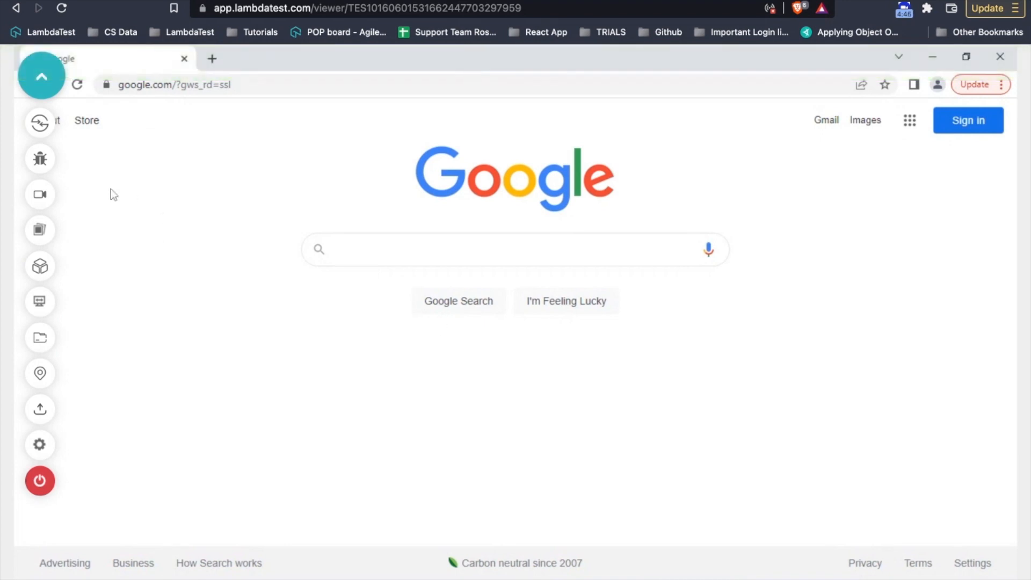
- Record a short video of the live Google session, then stop the recording
click(39, 194)
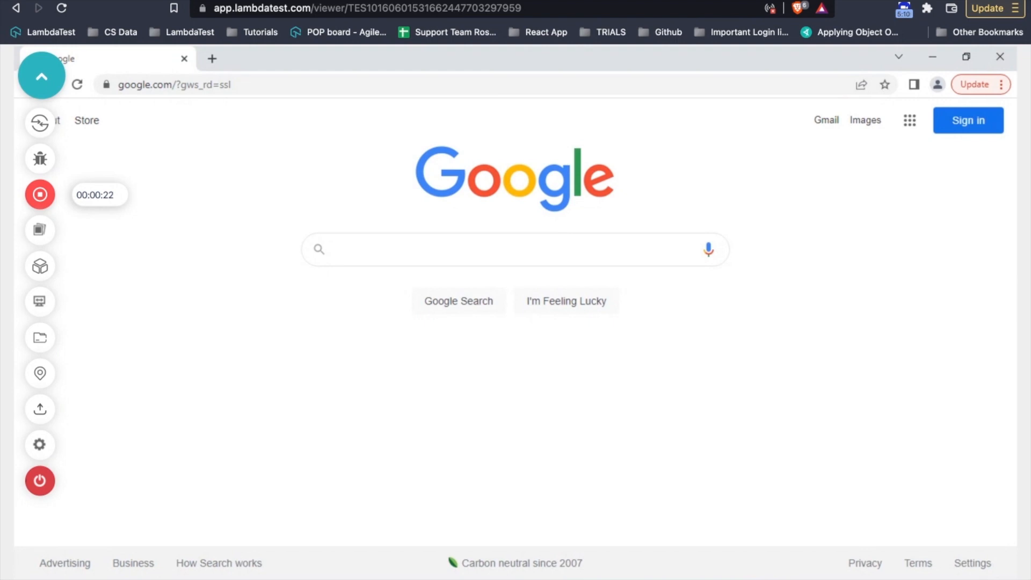
click(38, 193)
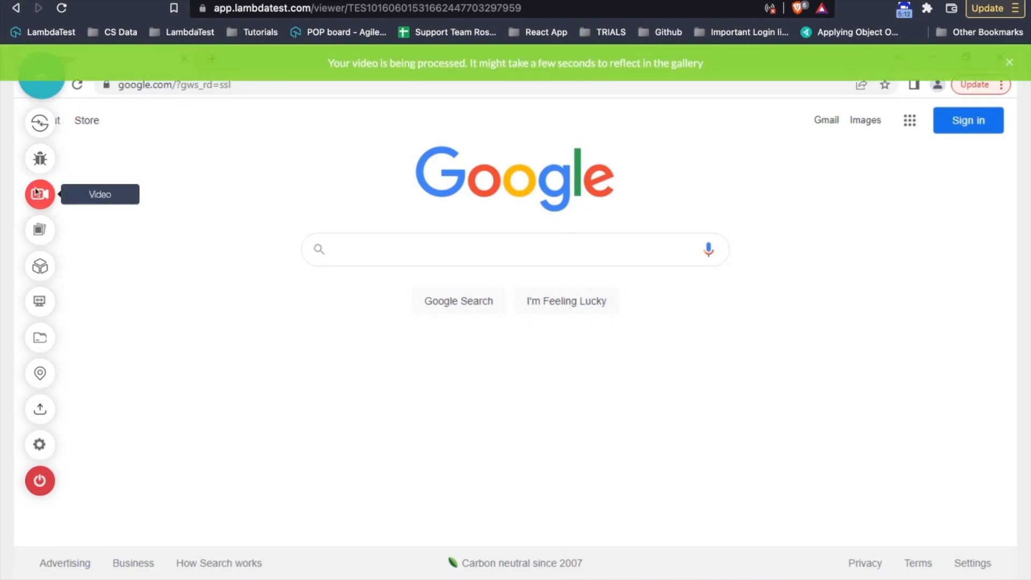
- Open the session gallery and show its Screenshots list
click(50, 231)
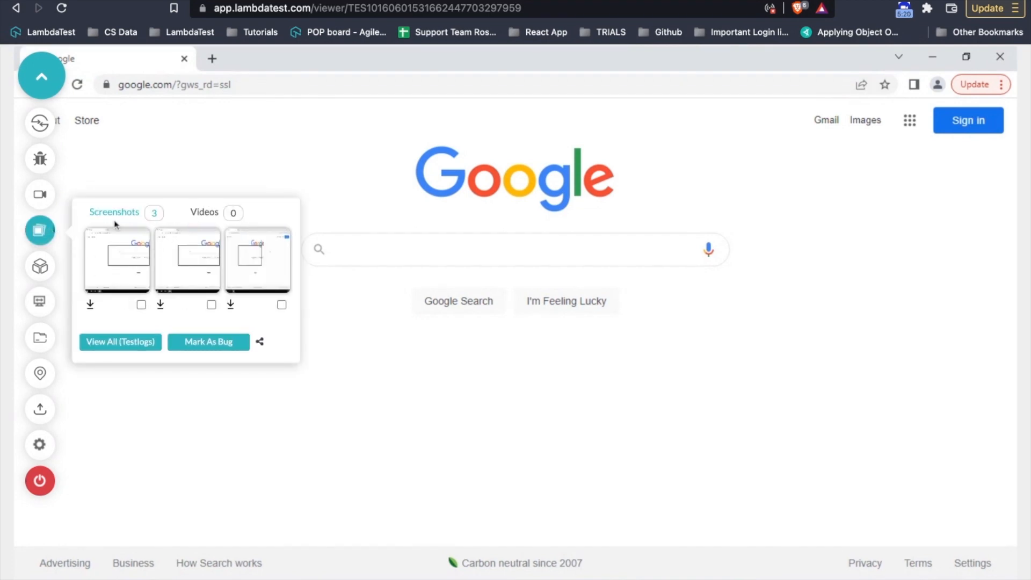
click(202, 217)
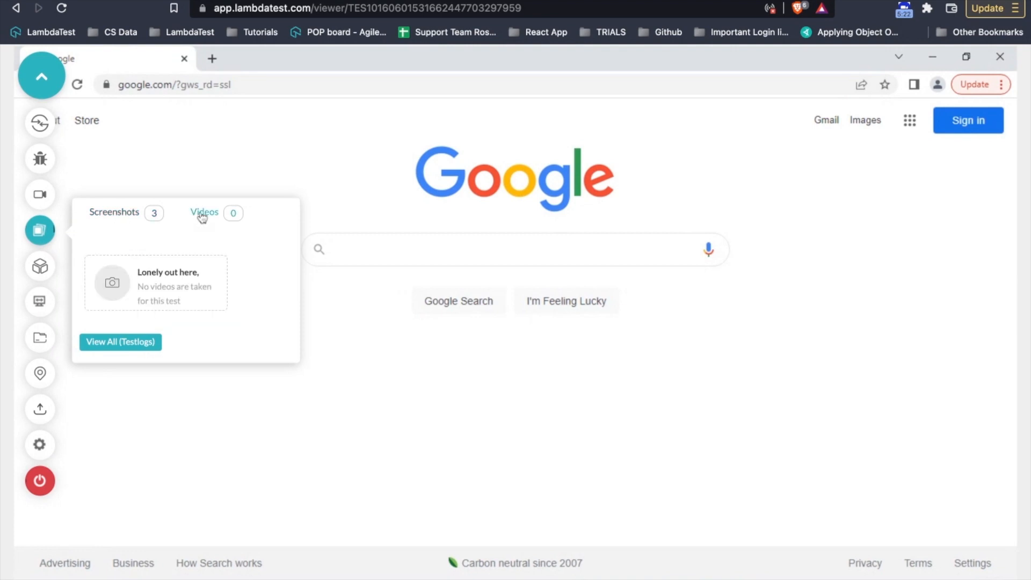
click(39, 231)
click(39, 231)
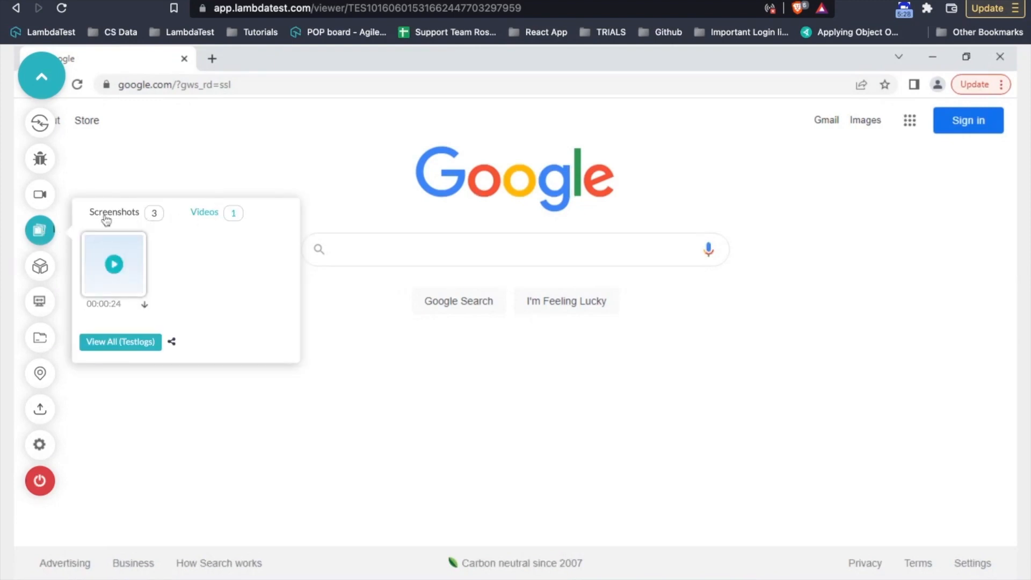
click(43, 232)
click(43, 232)
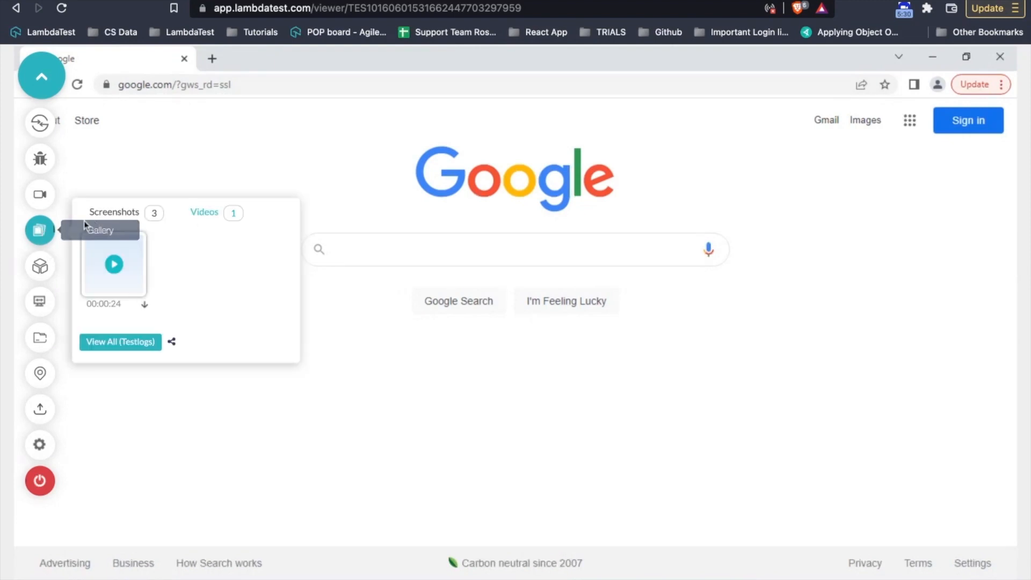
click(115, 215)
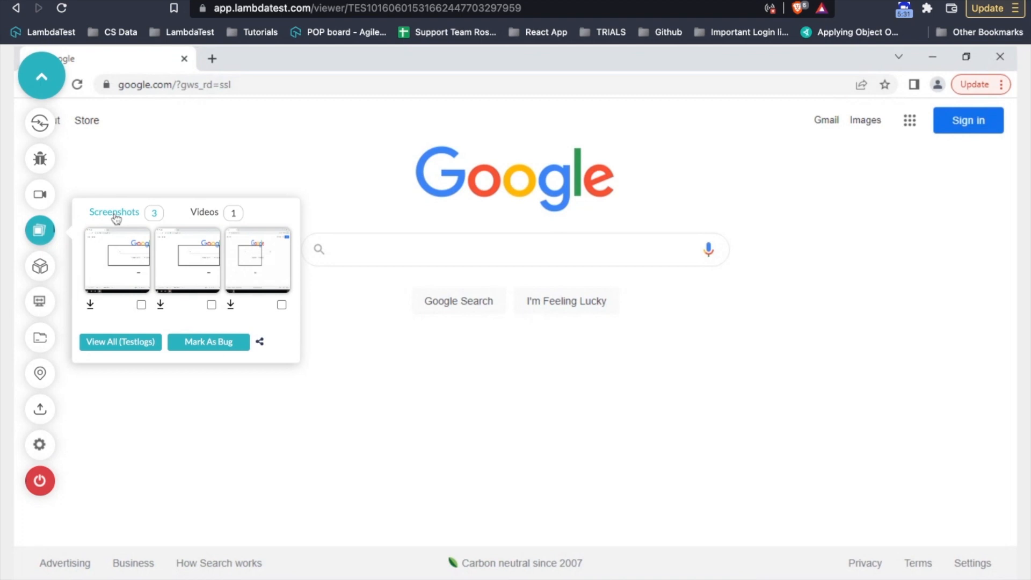
- Mark all three screenshots as a bug, dismiss the issue dialog, and open Chrome extensions
click(141, 304)
click(212, 305)
click(282, 305)
click(223, 347)
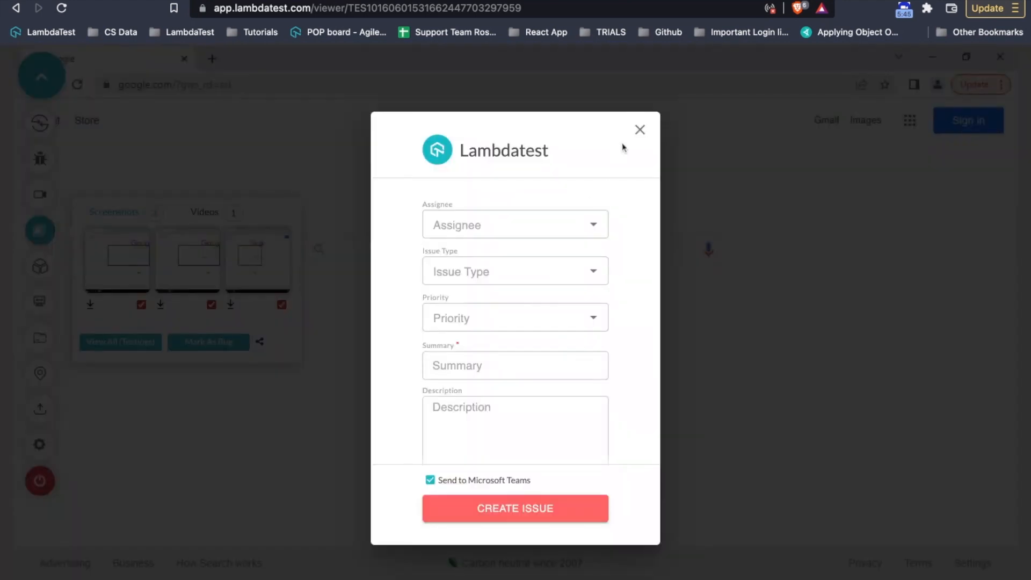
click(639, 129)
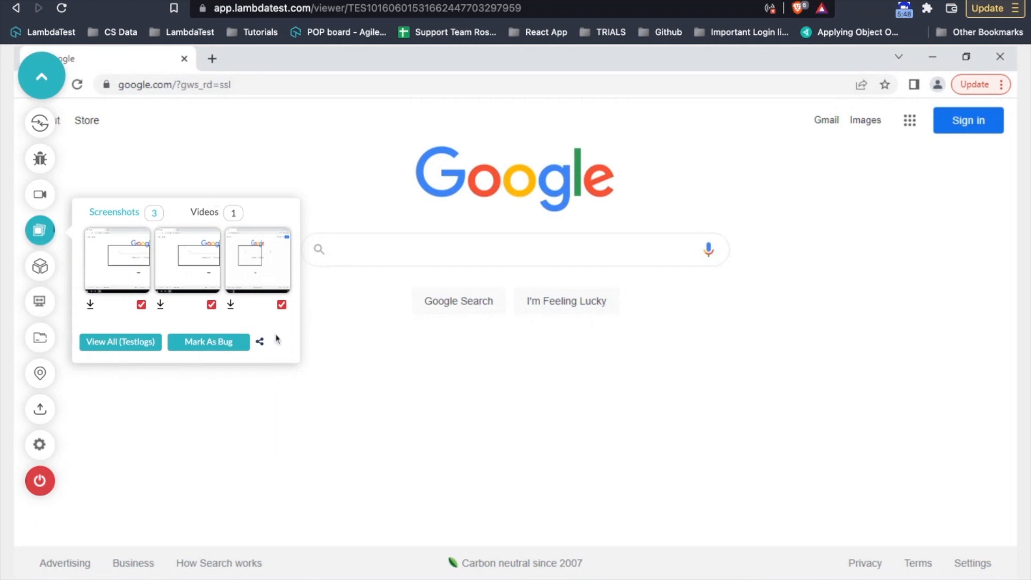
click(31, 271)
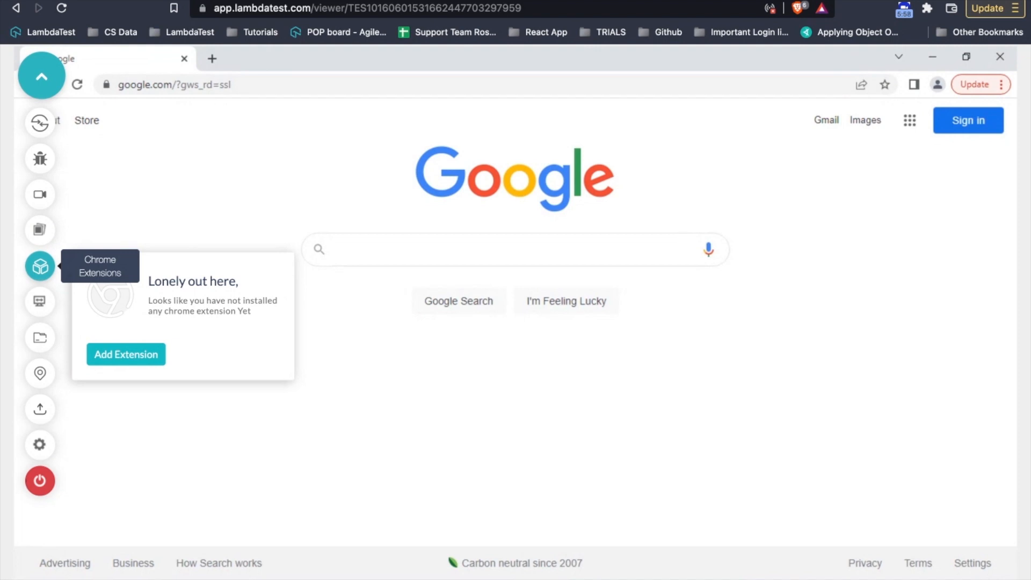
- Cancel the Add Chrome Extensions dialog with nothing added, then show the resolution choices
click(118, 357)
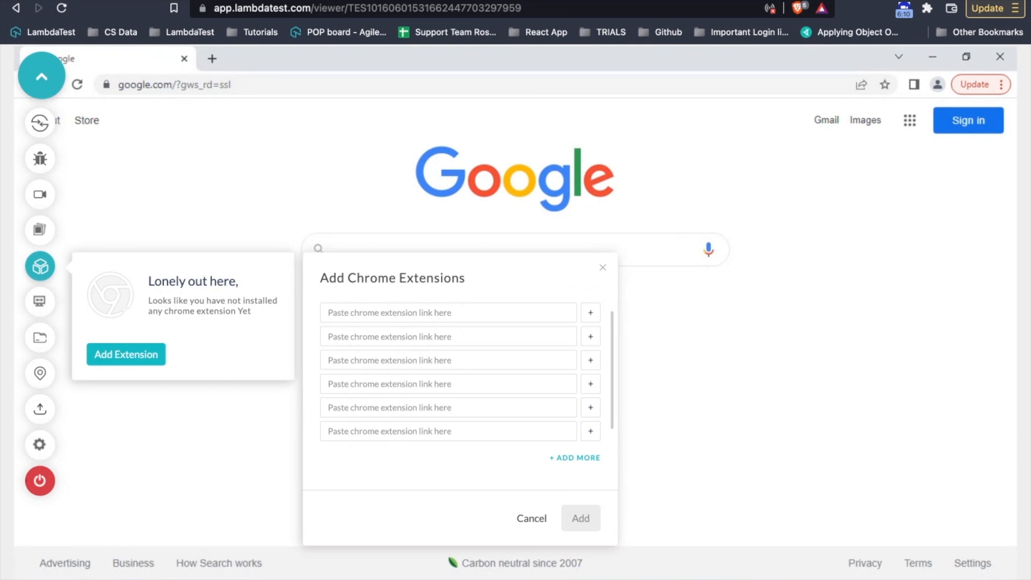
click(540, 518)
click(36, 303)
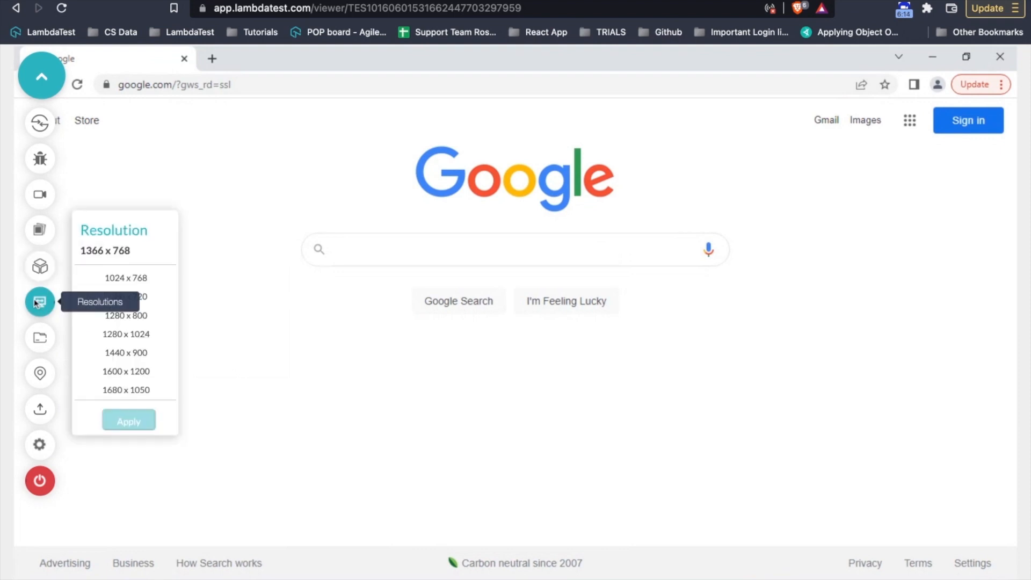
- Close the resolution list leaving 1366 x 768 unchanged, and show the IP geolocation picker
scroll(138, 337, down, 3)
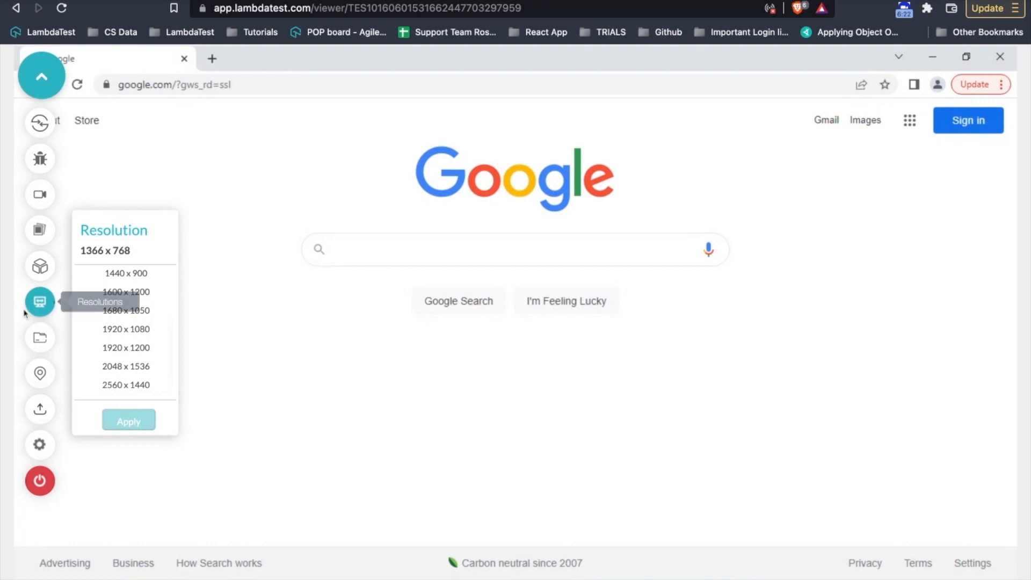
click(40, 306)
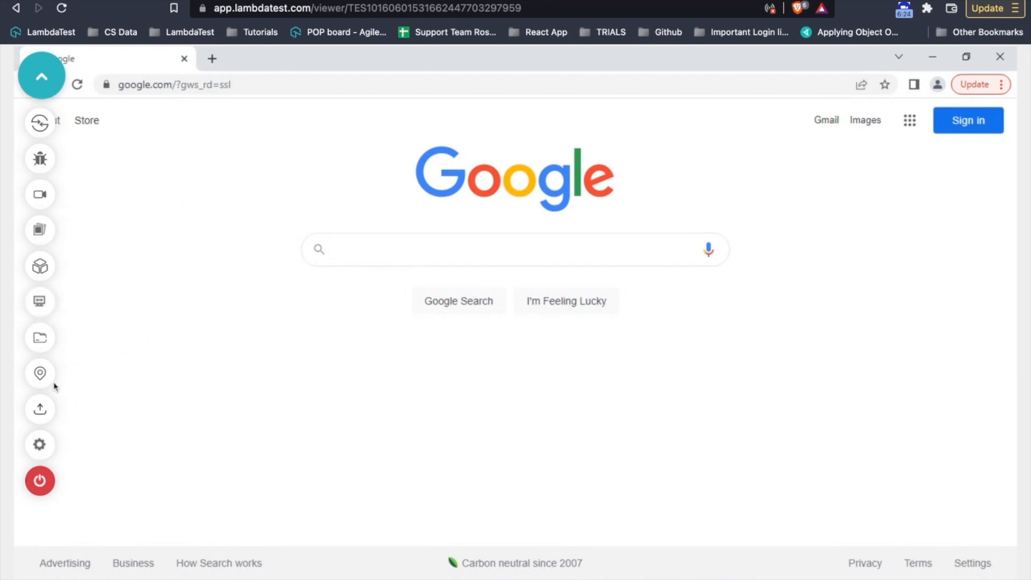
click(43, 379)
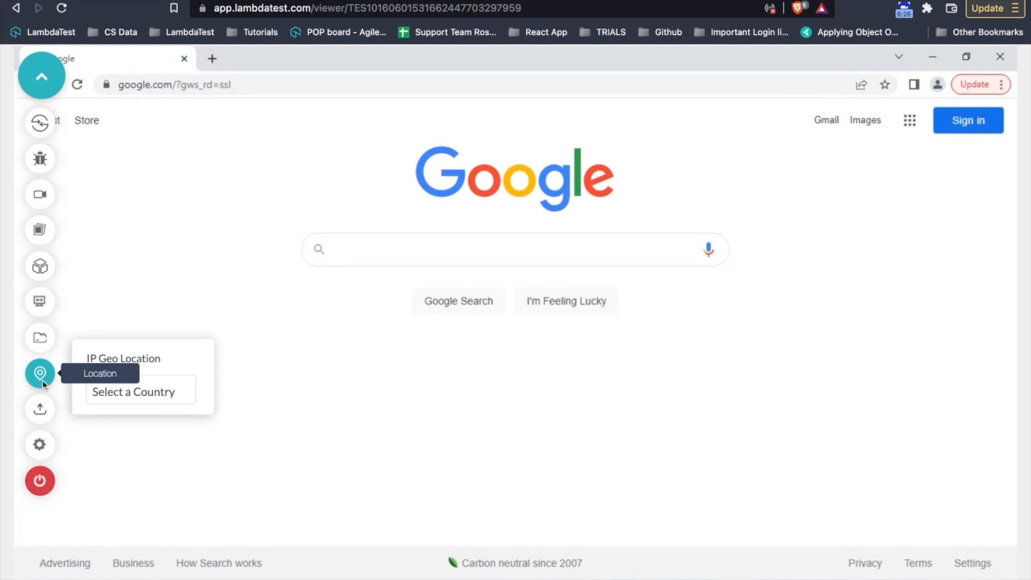
- Choose Israel under Africa & Middle East as the country, then close the geolocation panel
click(138, 395)
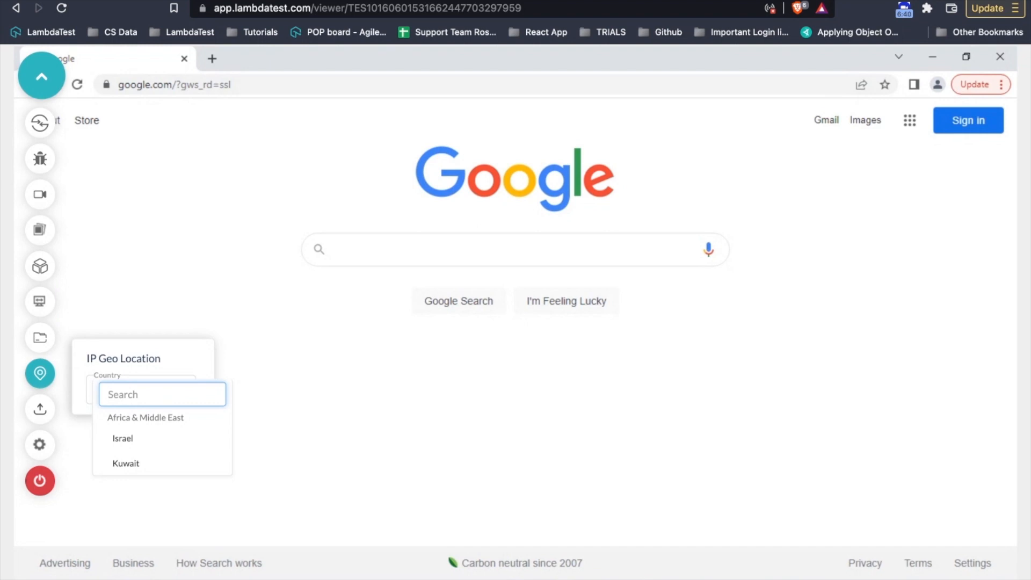
scroll(161, 443, down, 2)
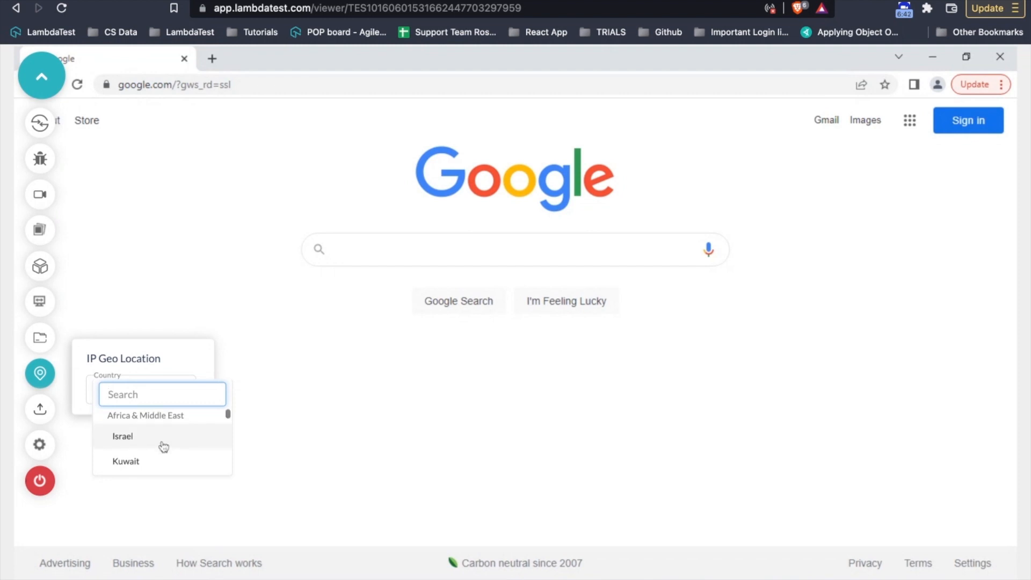
scroll(164, 447, down, 5)
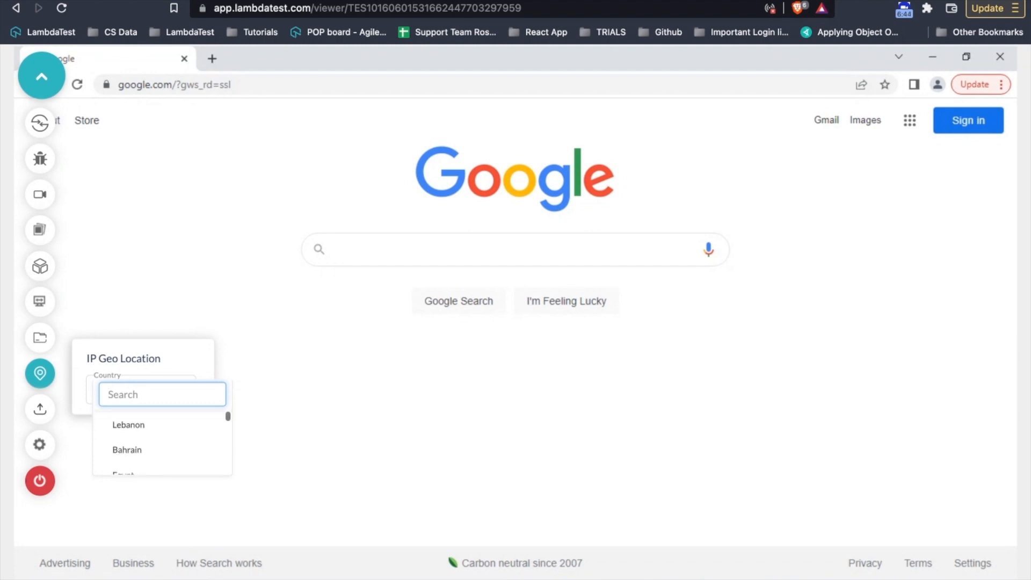
scroll(162, 465, up, 1)
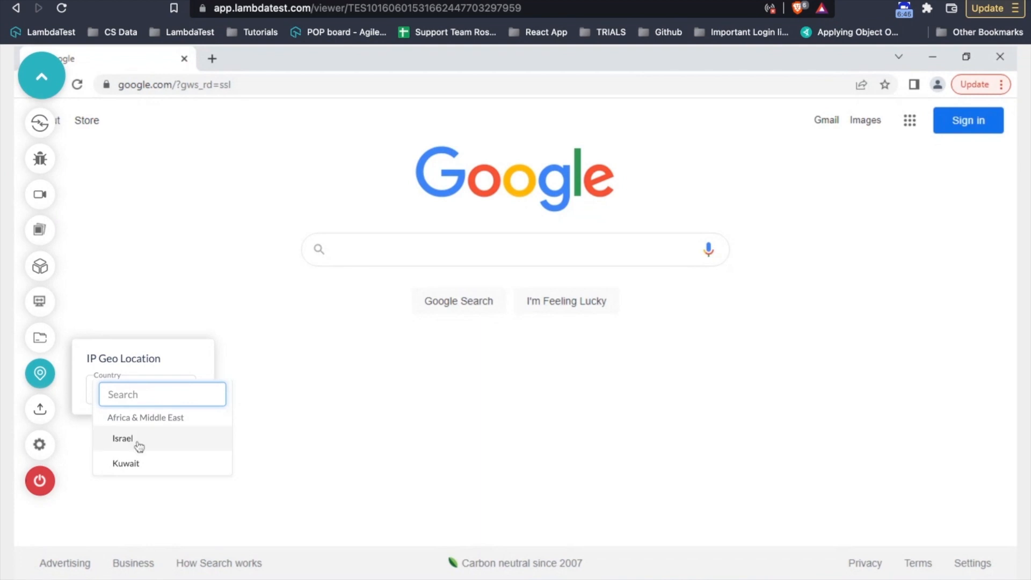
click(114, 439)
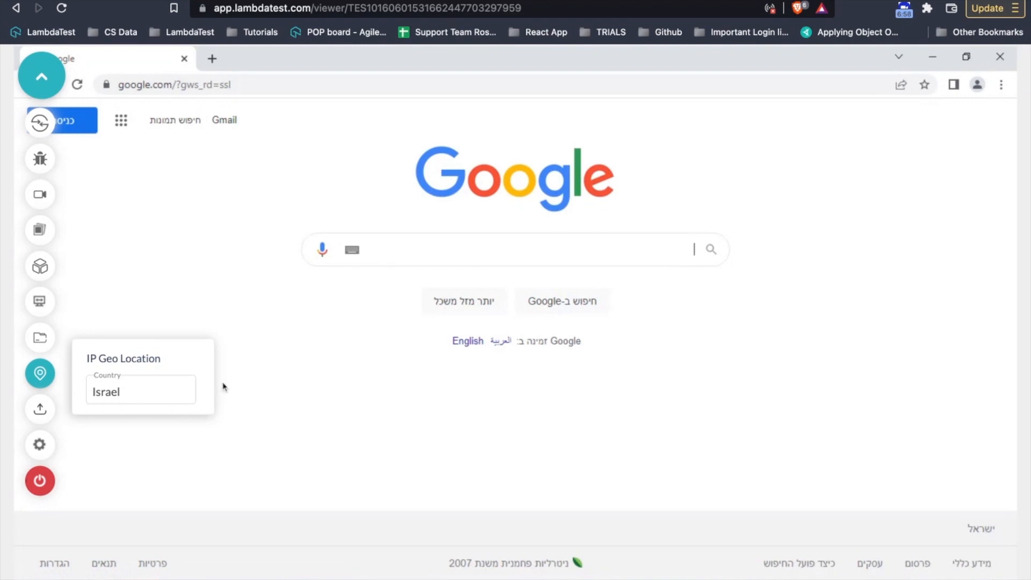
click(41, 373)
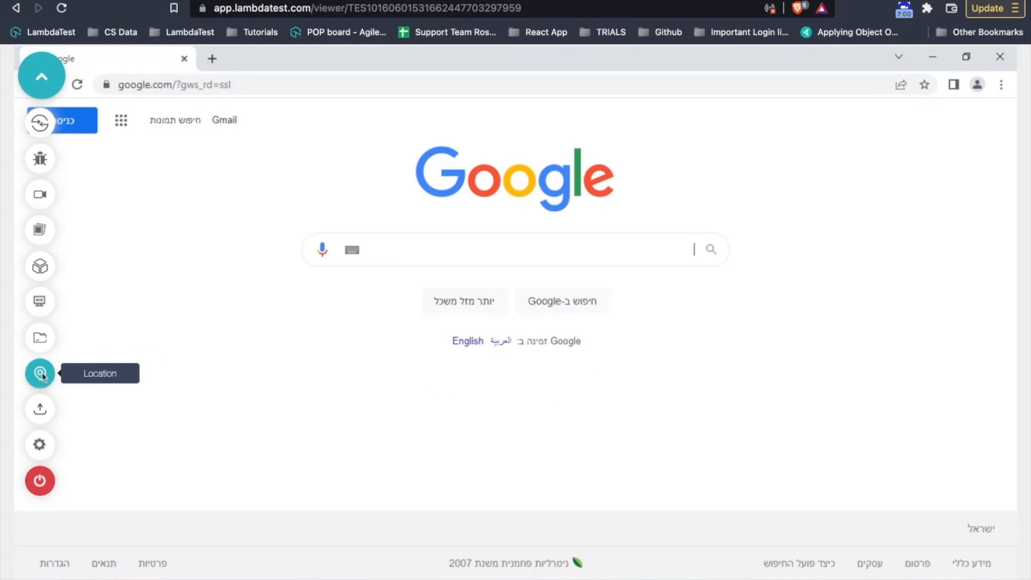
- Open the Upload Files panel and cancel the file picker without uploading anything
click(46, 413)
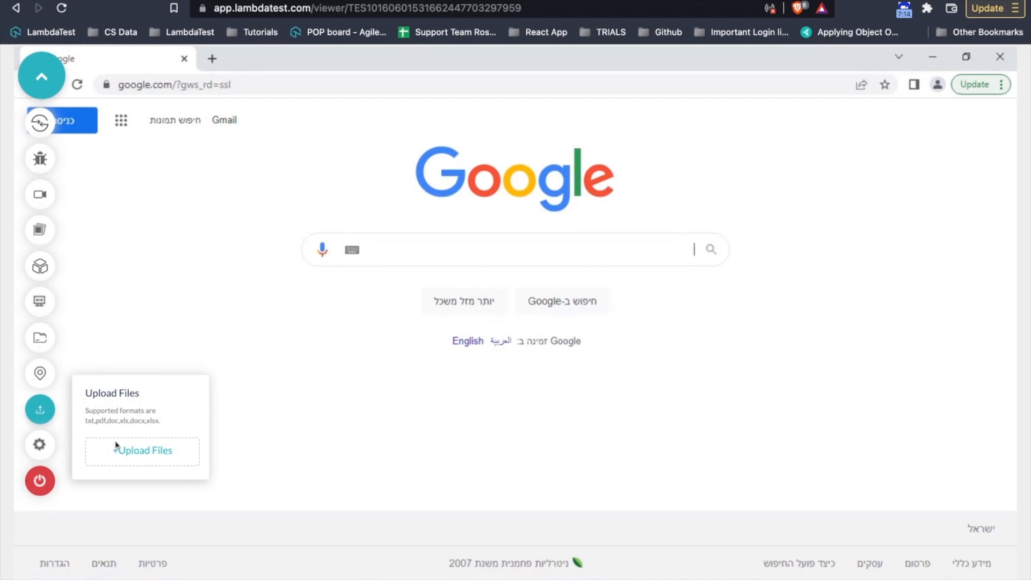
click(135, 451)
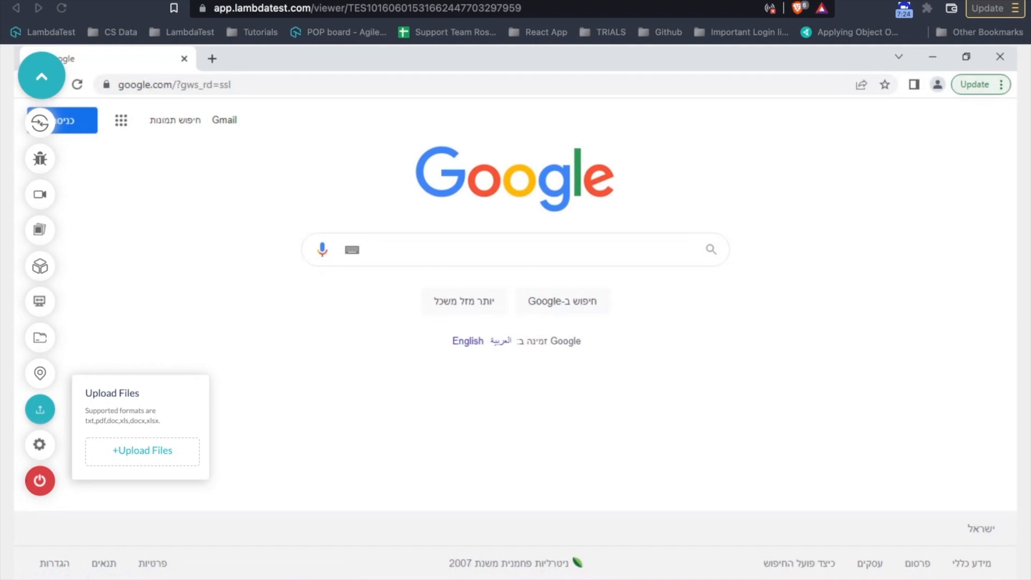
click(699, 439)
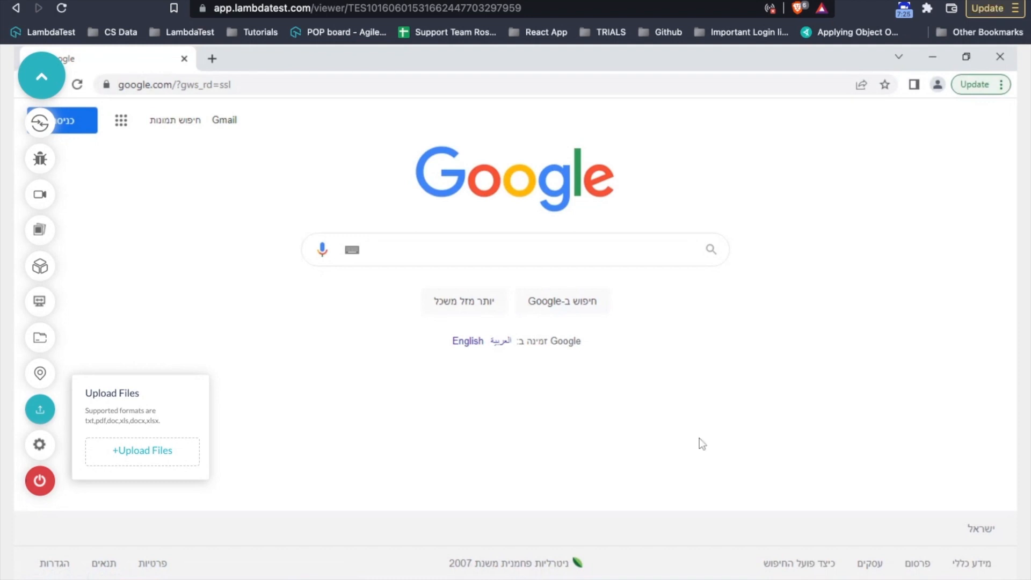
- Set Idle Timeout to 60 minutes, then enable Screen Reader, close NVDA Speech Viewer, and disable it
click(39, 447)
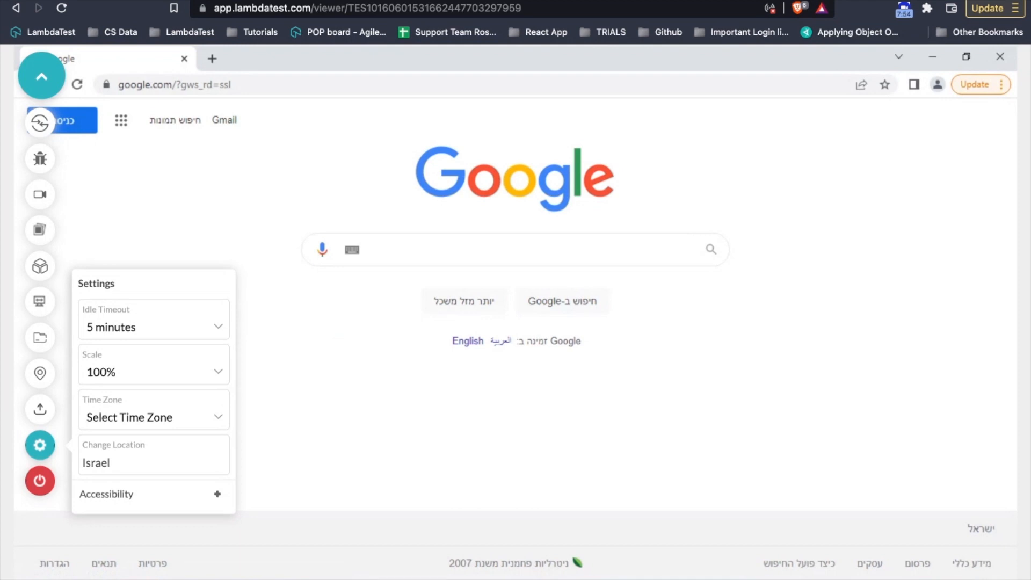
click(172, 407)
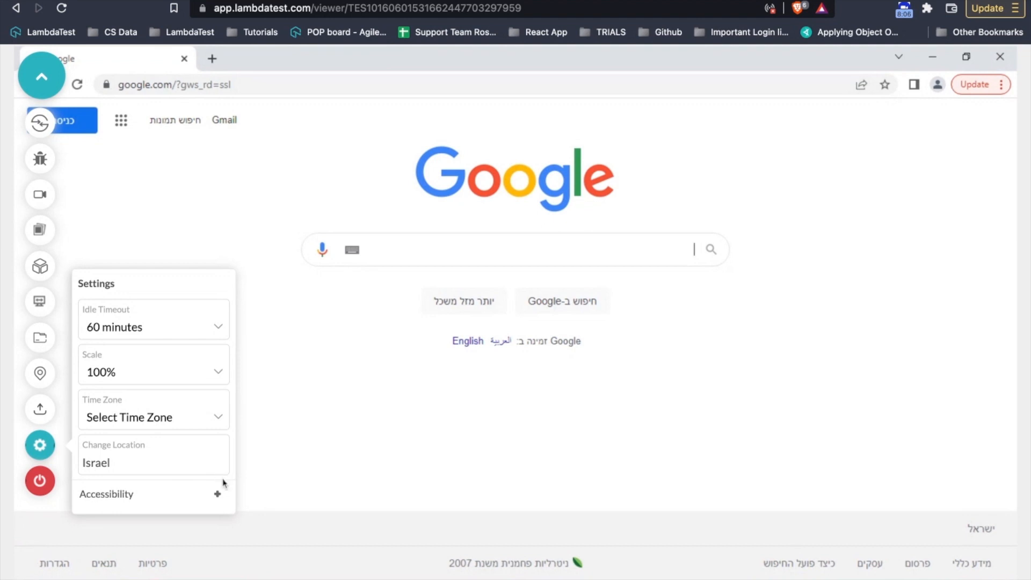
click(217, 494)
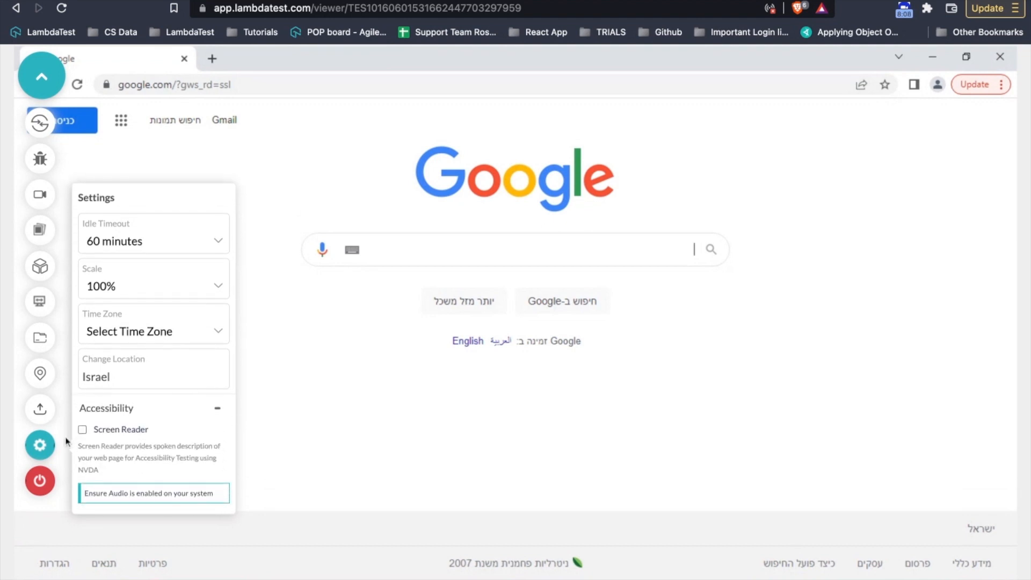
click(83, 431)
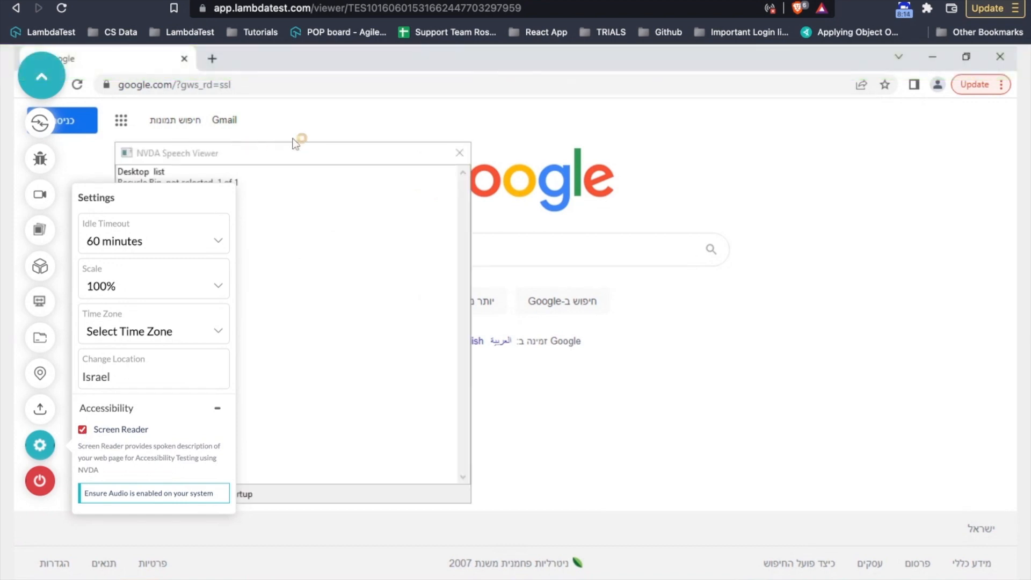
click(460, 154)
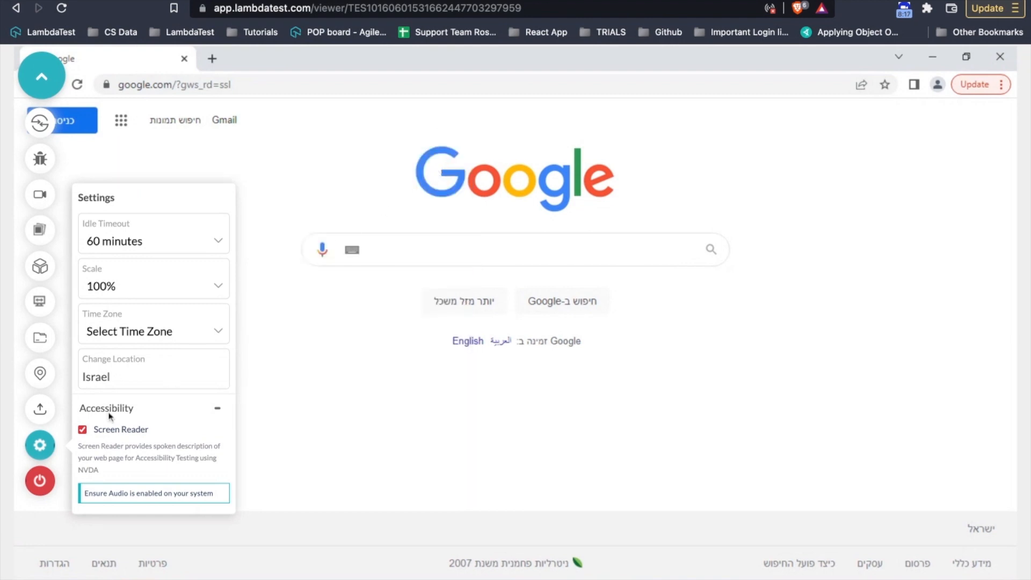
click(82, 430)
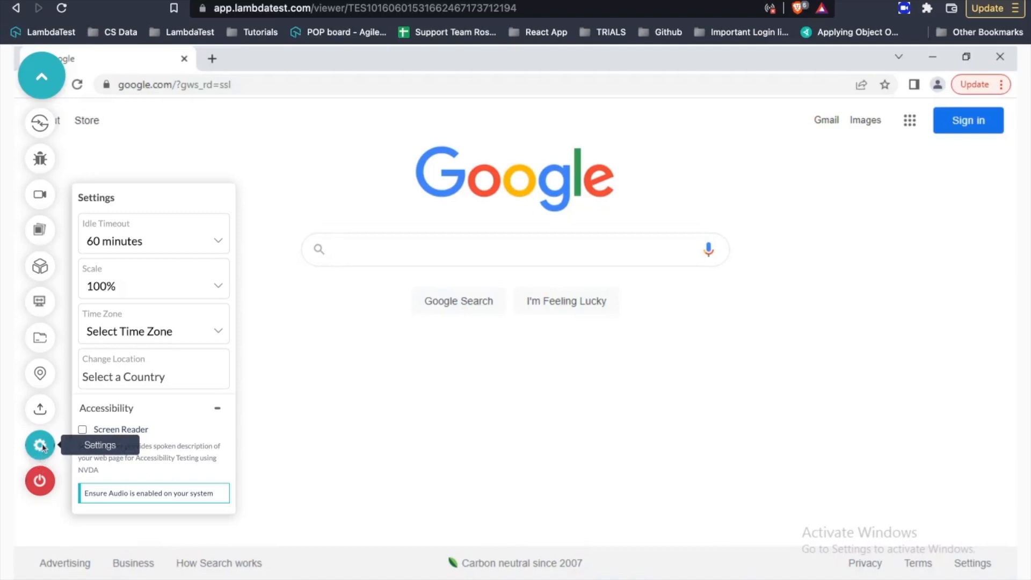
- Close Settings and confirm ending the live session with the End Session button
click(41, 445)
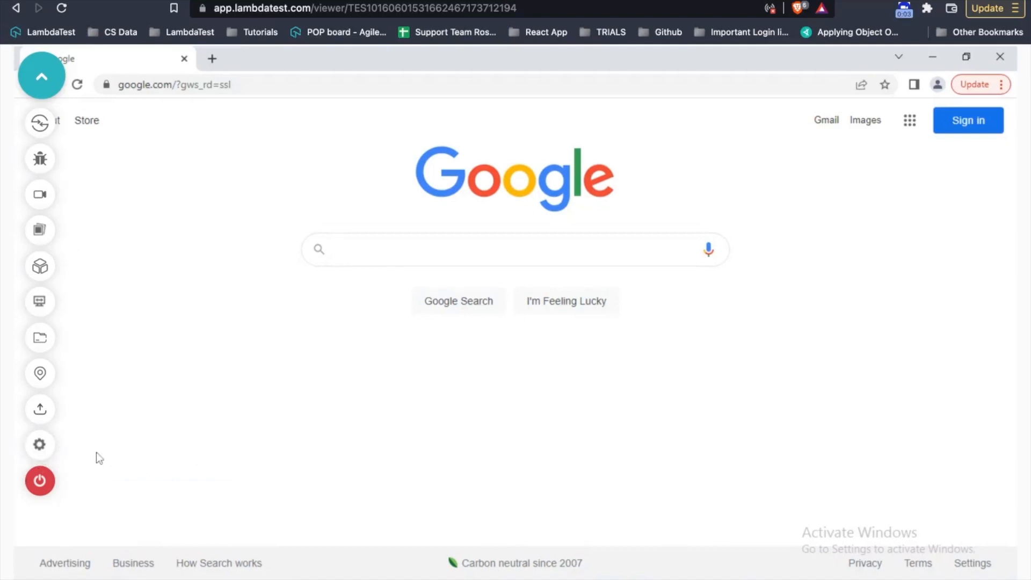
click(39, 483)
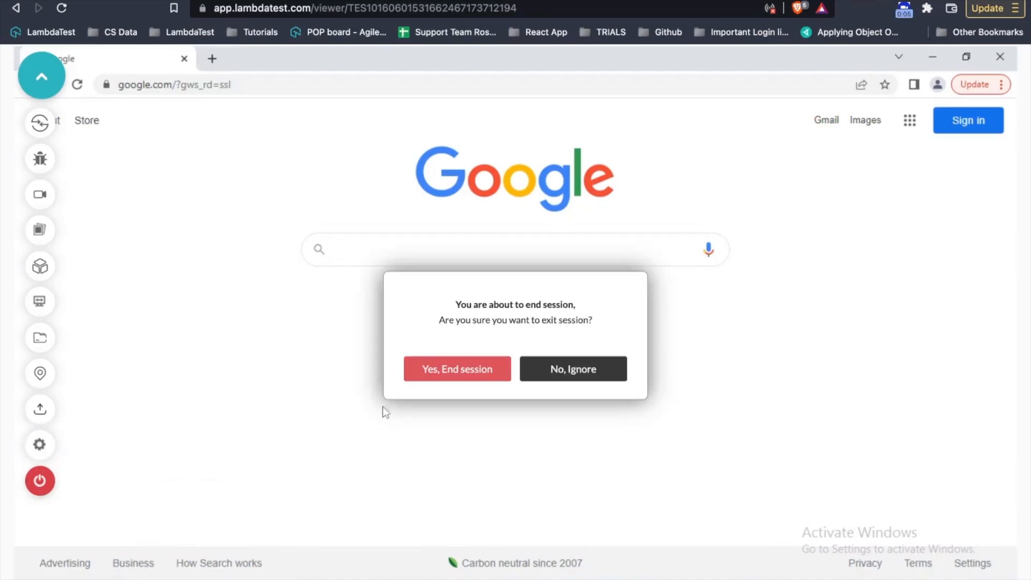
click(465, 377)
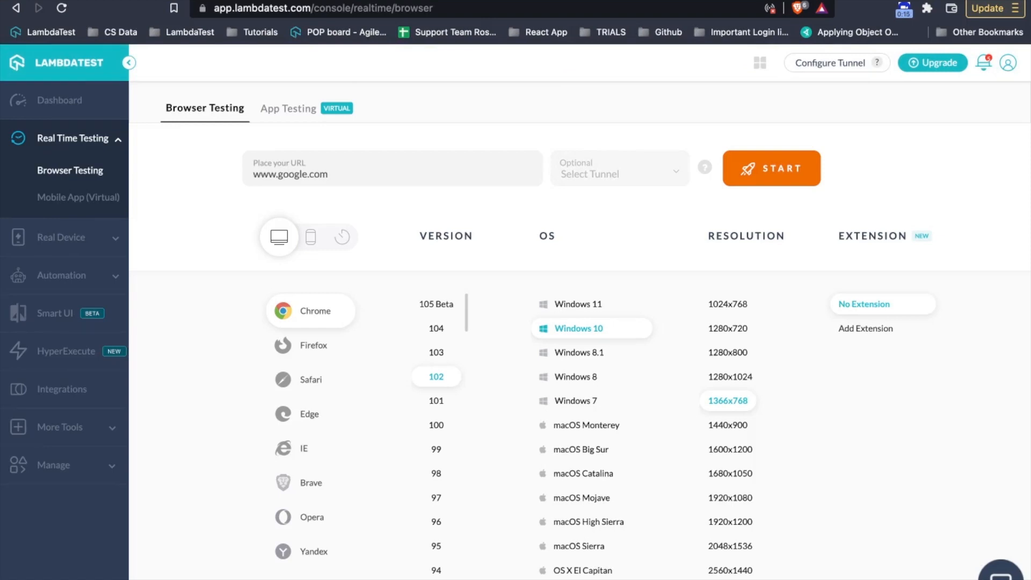
- Switch Browser Testing to Mobile devices, defaulting to Google Pixel 6 on Android 13.0
click(312, 241)
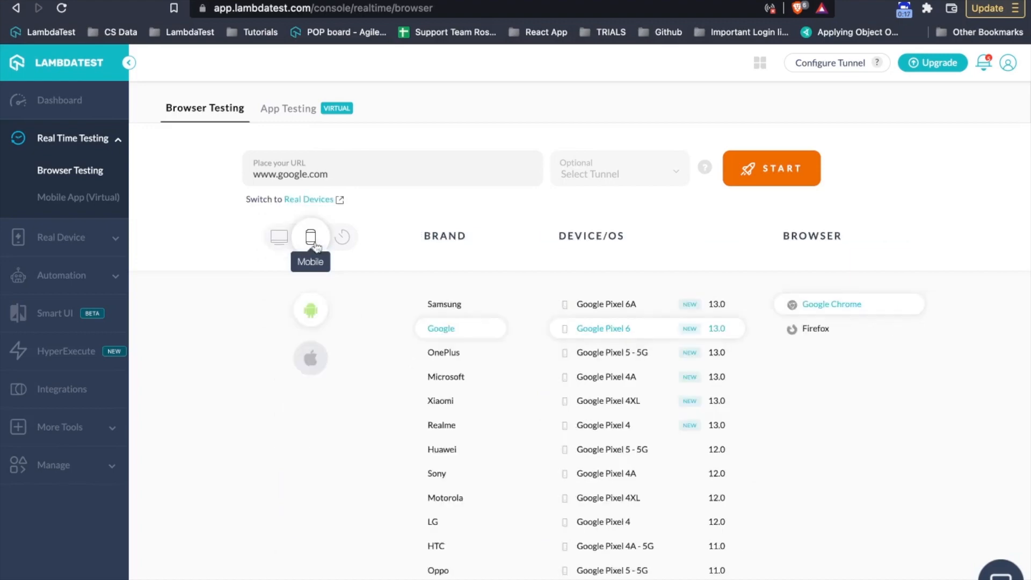